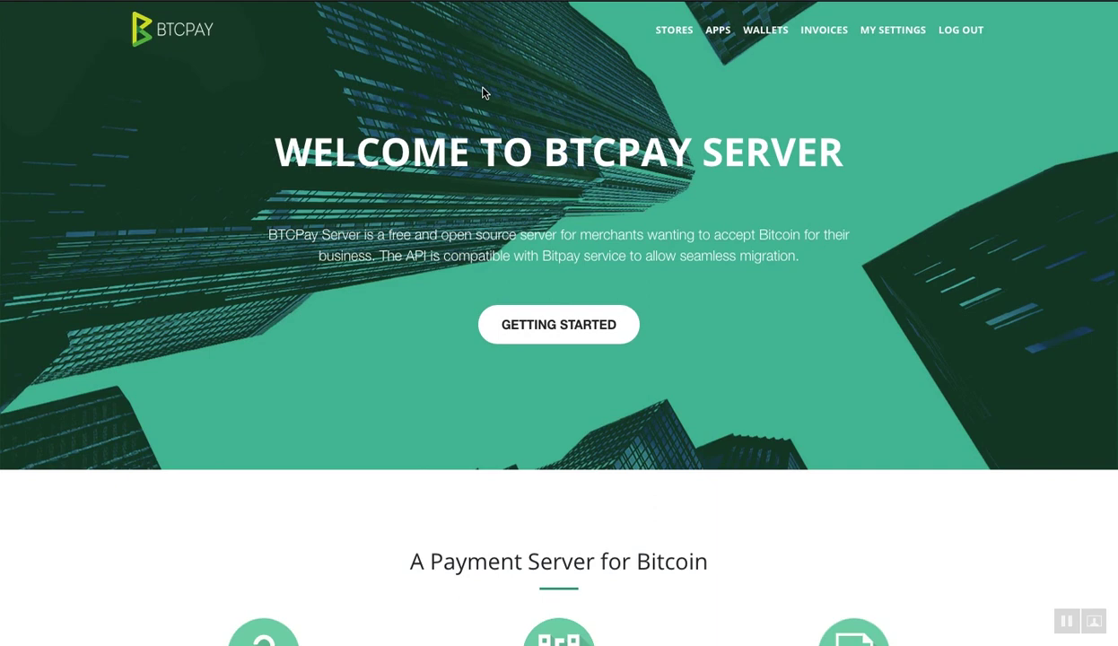
# From the Stores list, create a new store named 'Payment Button'
pyautogui.click(668, 38)
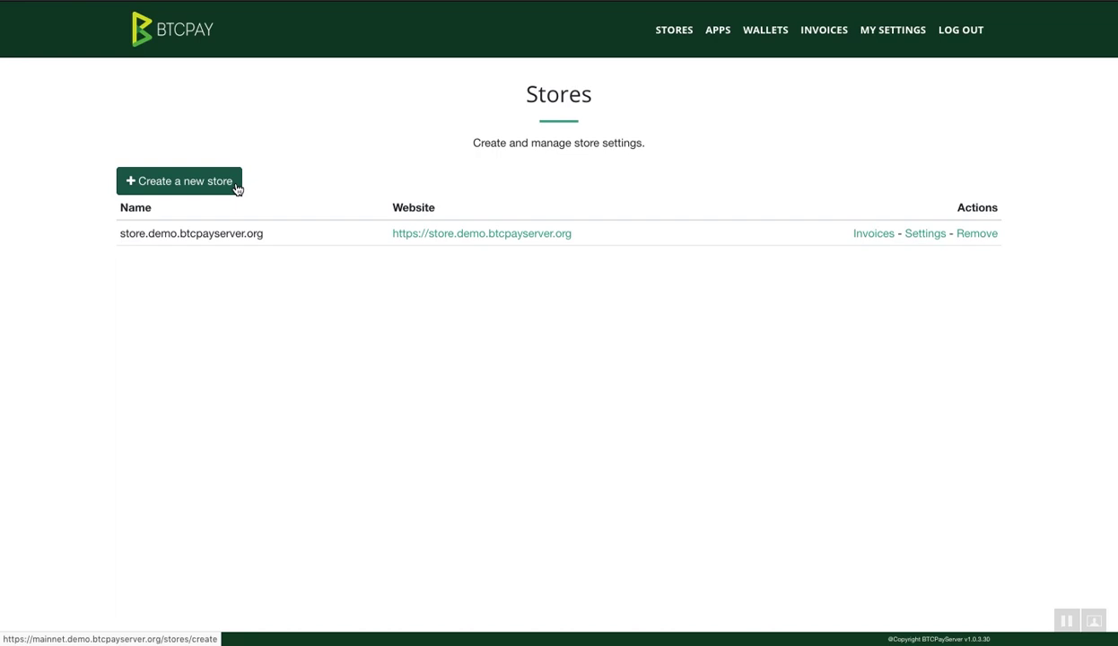
pyautogui.click(158, 177)
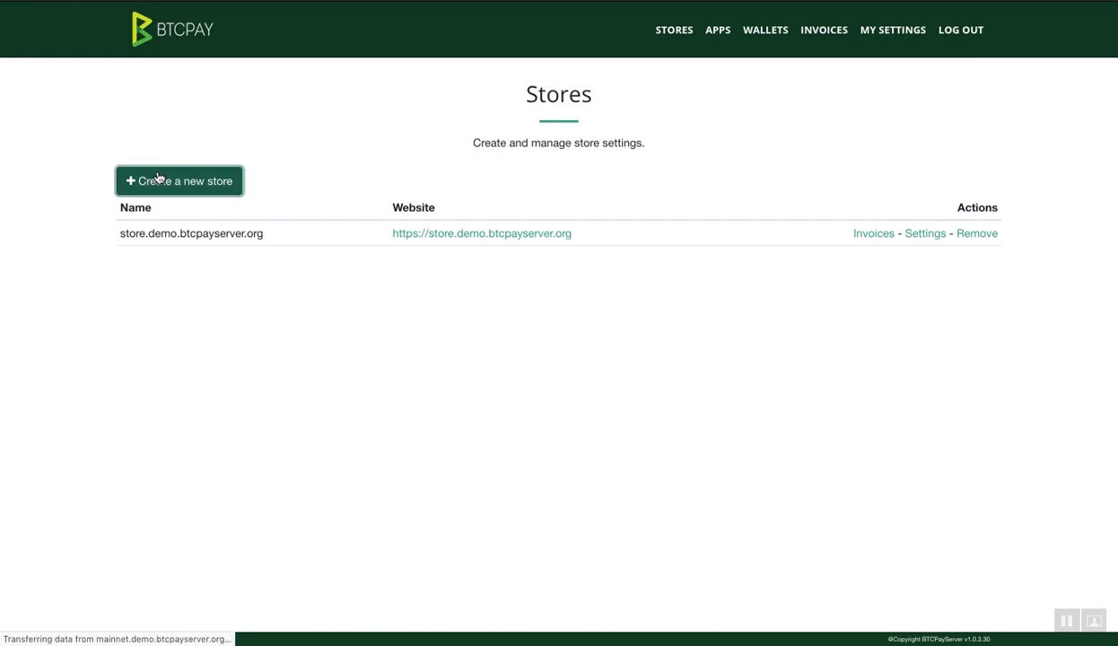
pyautogui.click(158, 171)
pyautogui.write('Payment Button')
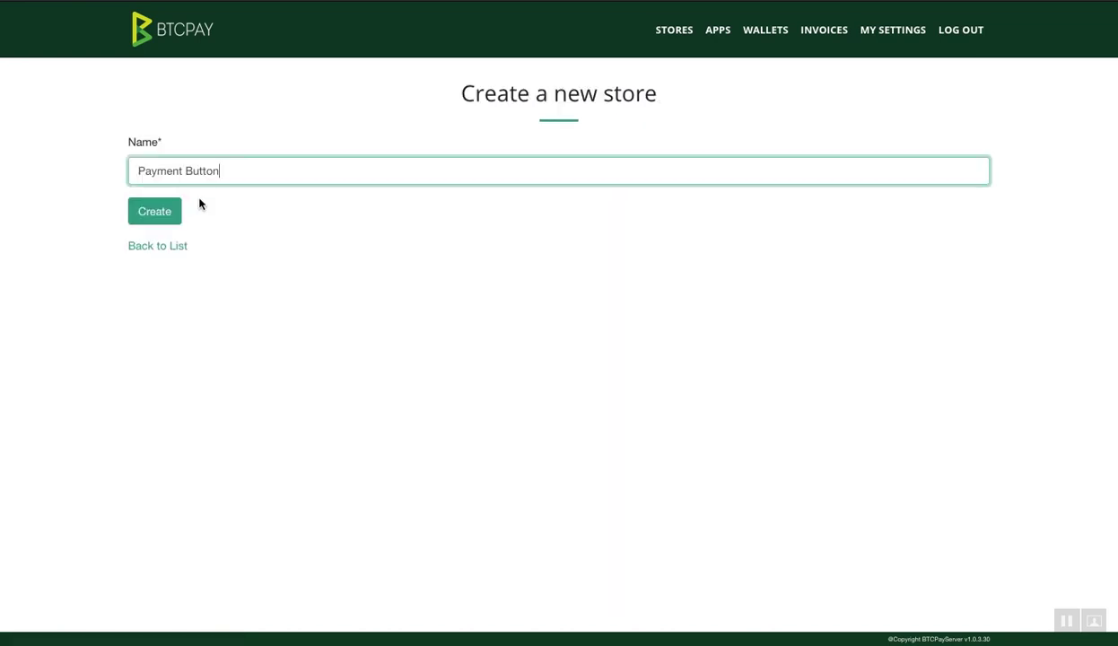
pyautogui.click(157, 217)
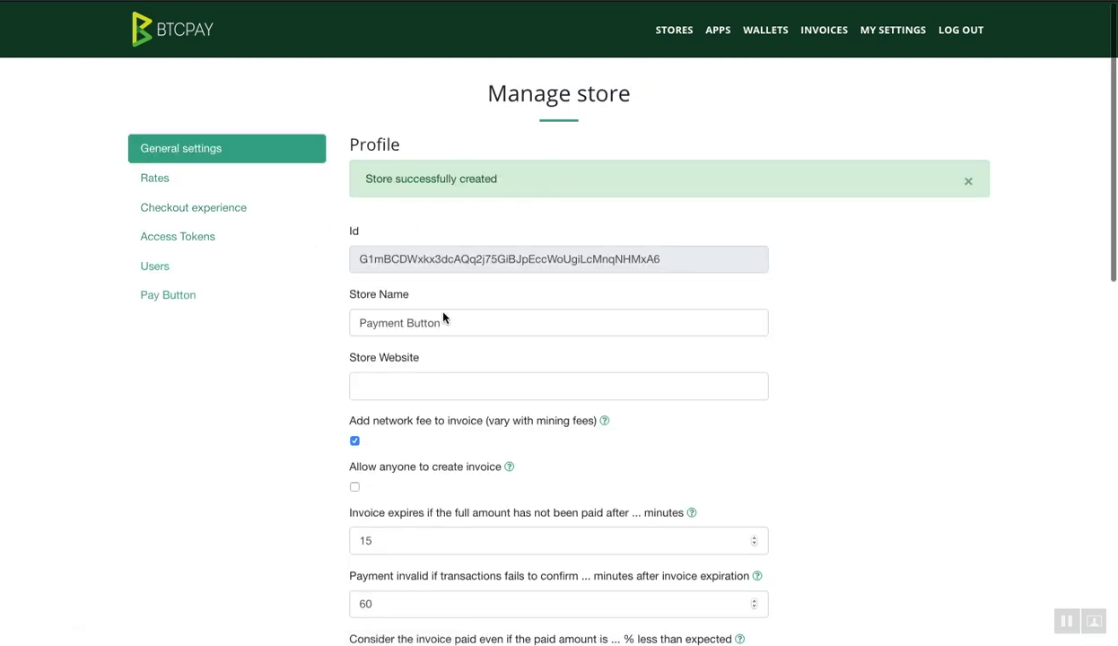
pyautogui.scroll(-4, 482, 301)
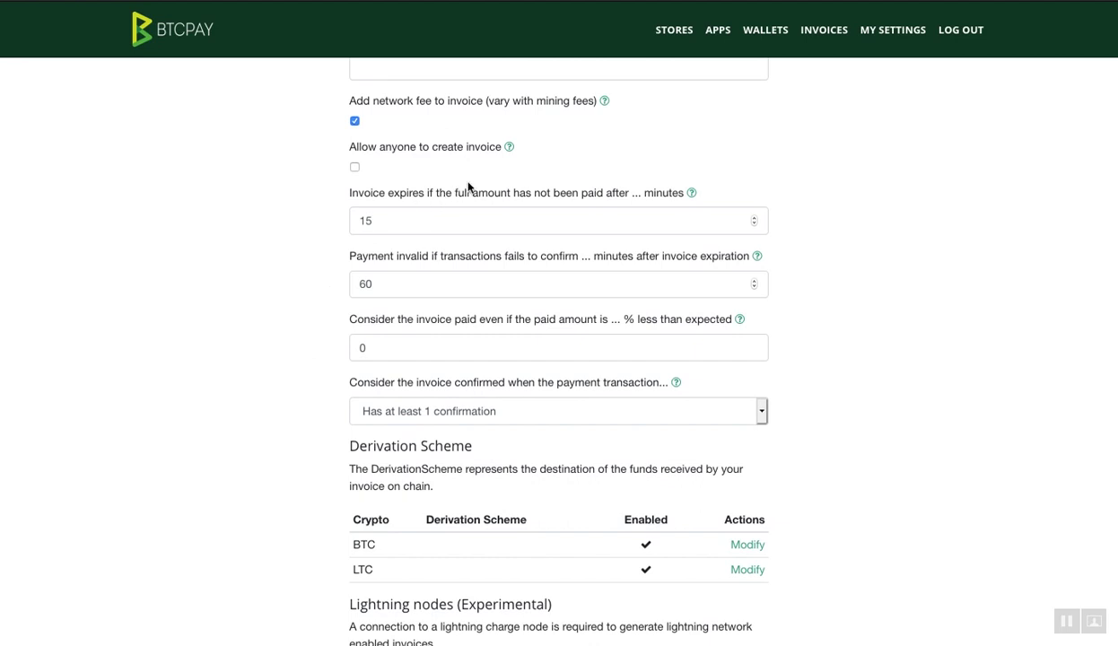
pyautogui.doubleClick(405, 220)
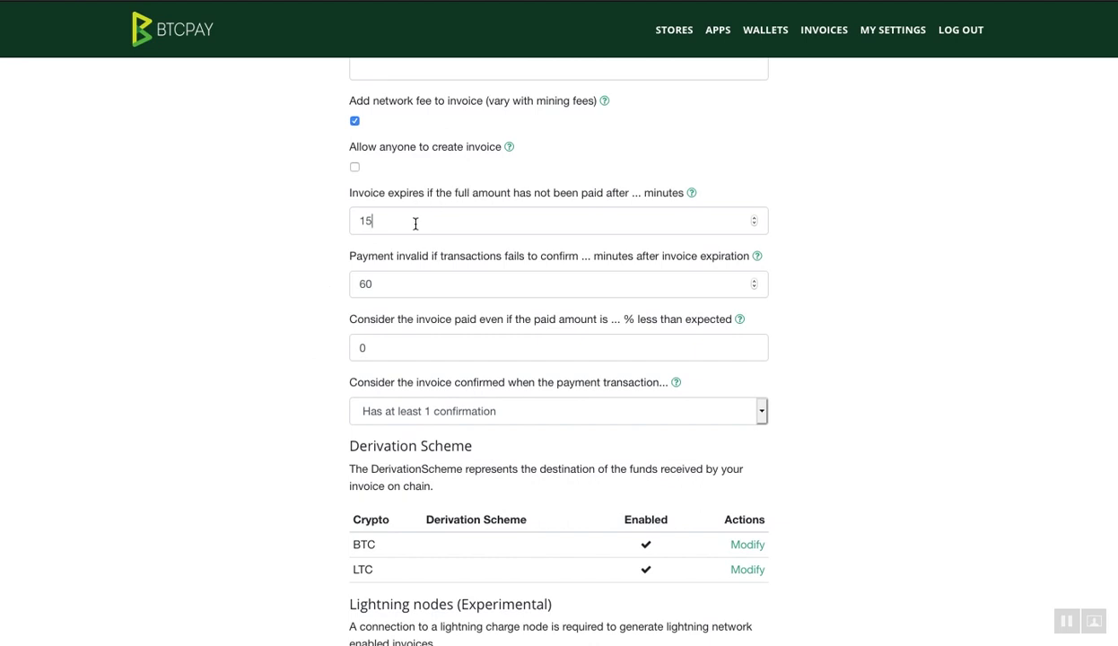
pyautogui.click(332, 289)
pyautogui.scroll(-1, 404, 341)
pyautogui.click(446, 355)
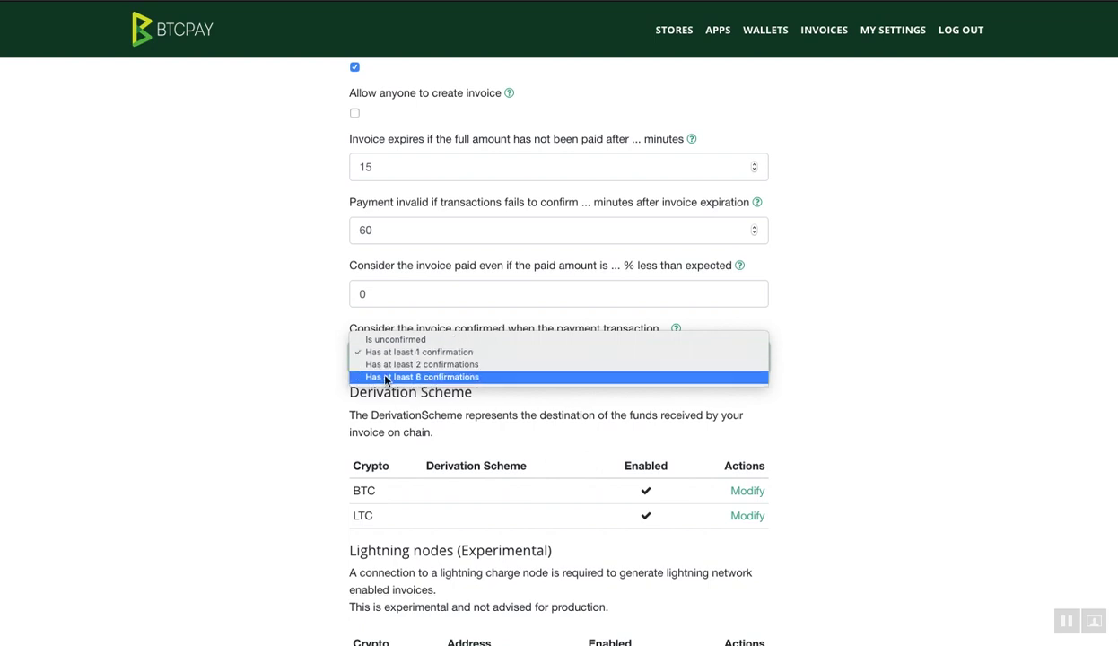
pyautogui.click(294, 383)
pyautogui.scroll(-3, 294, 382)
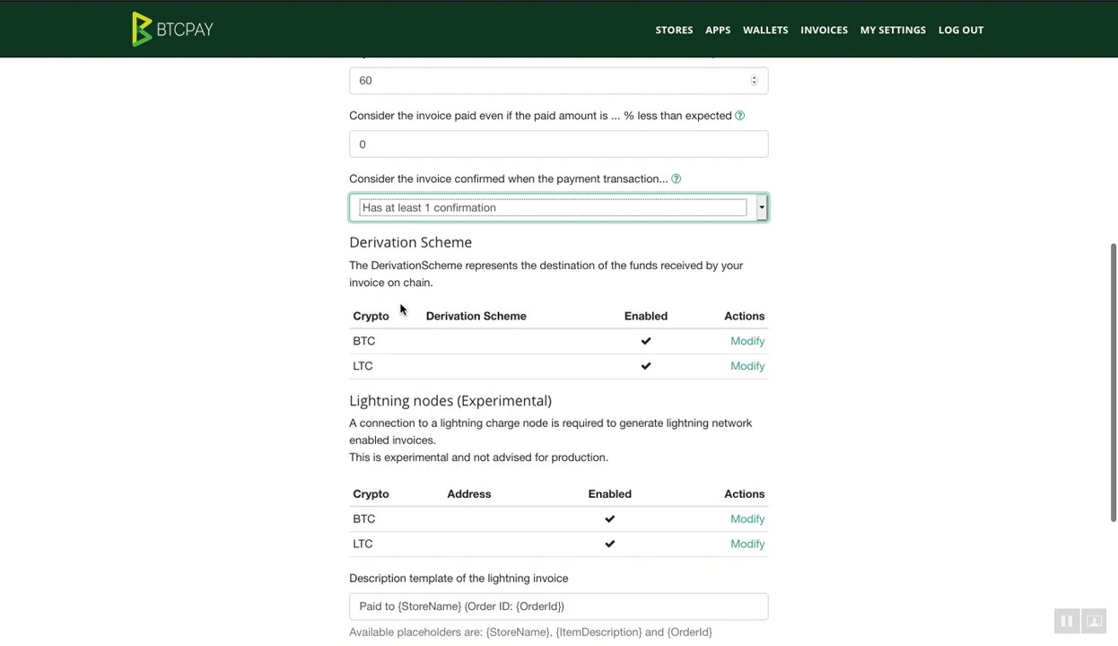
pyautogui.doubleClick(375, 316)
pyautogui.scroll(-1, 391, 364)
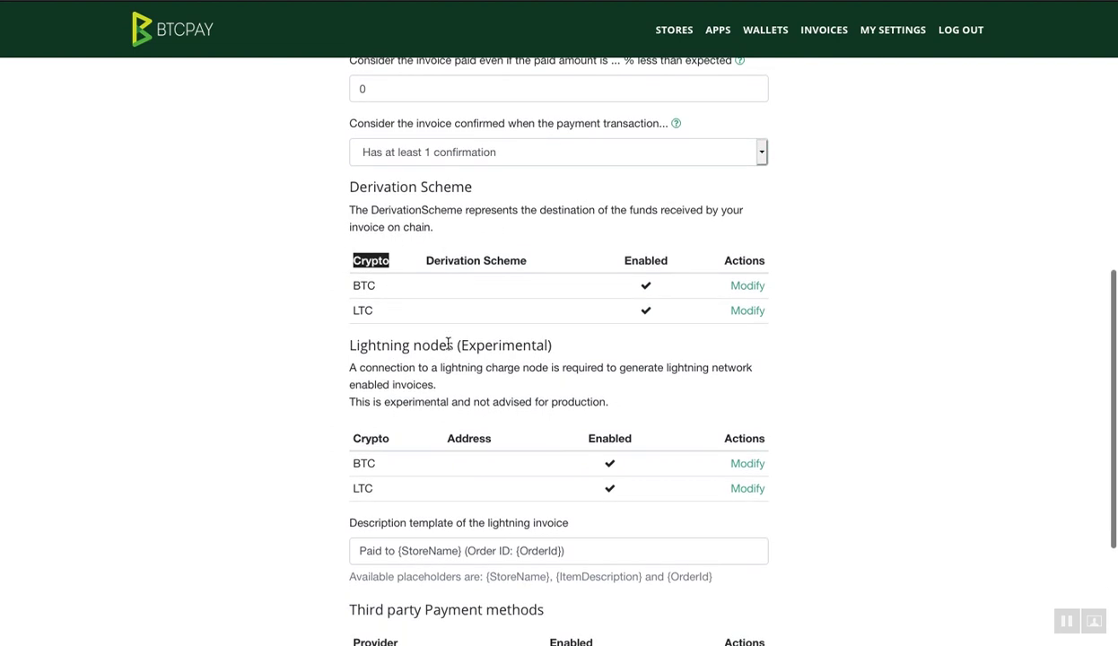
pyautogui.tripleClick(449, 344)
pyautogui.doubleClick(449, 344)
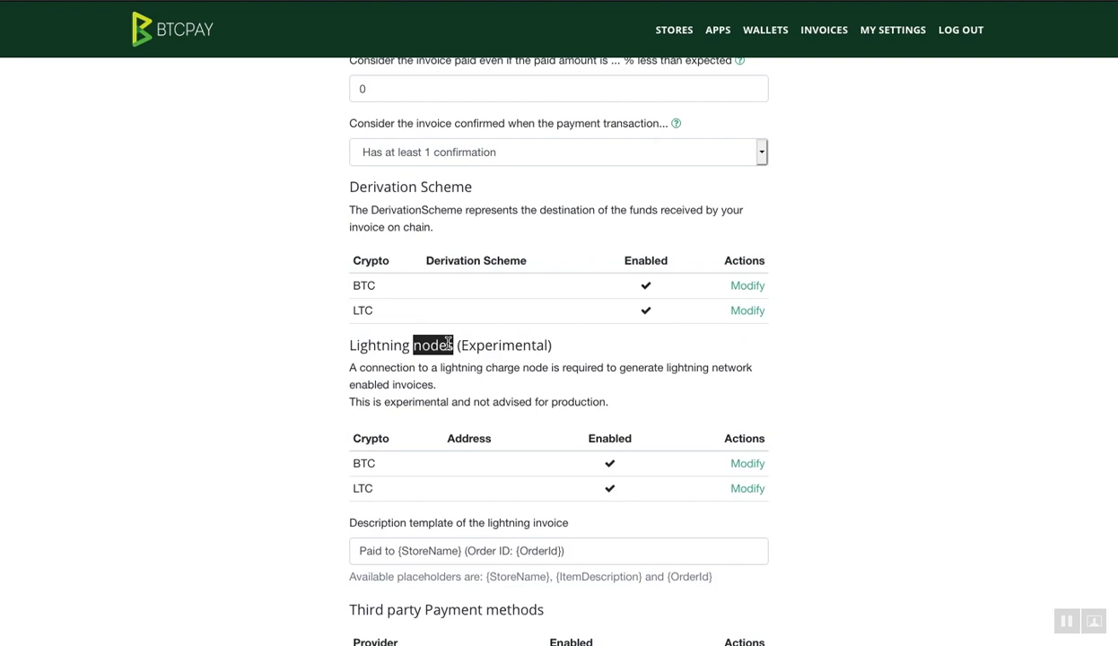
pyautogui.click(360, 338)
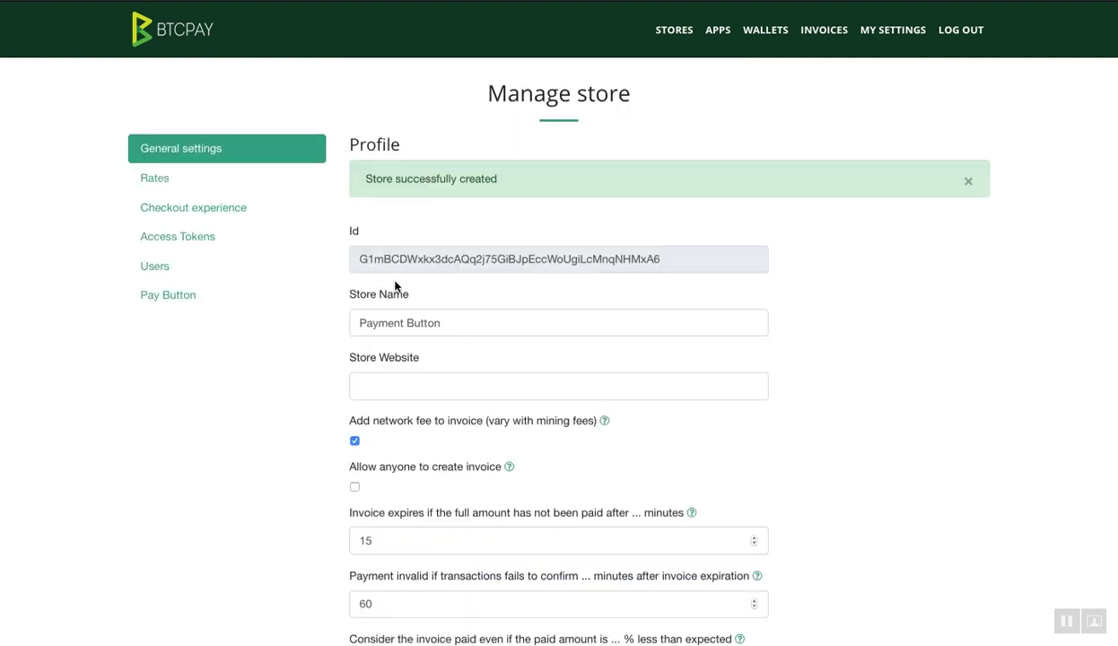
pyautogui.scroll(-2, 395, 287)
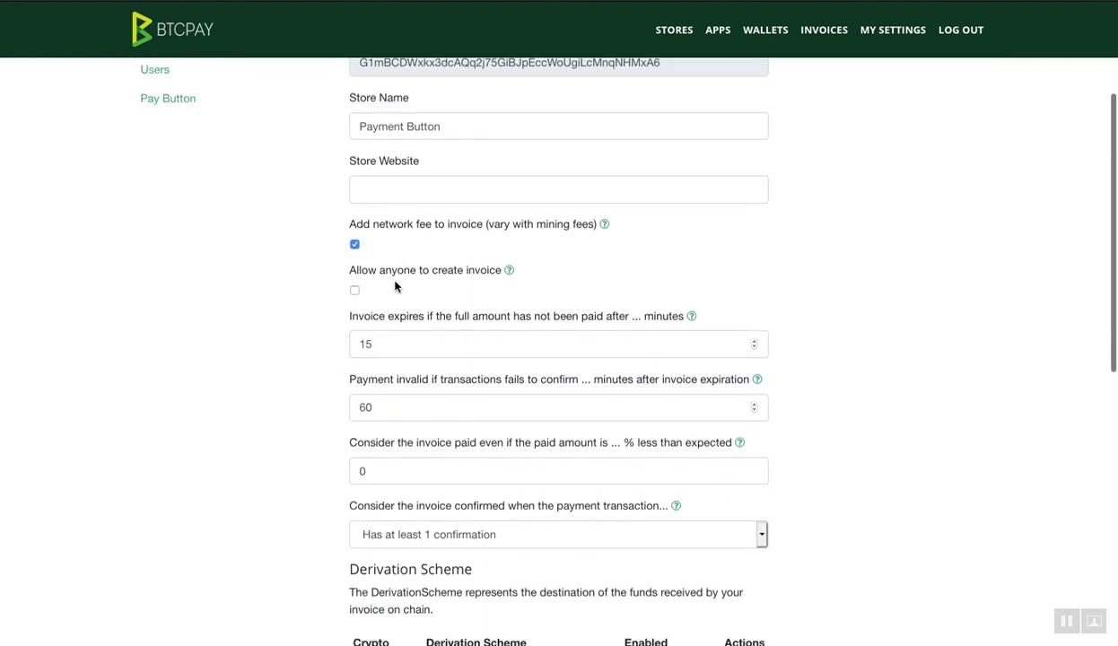
pyautogui.scroll(-1, 394, 286)
pyautogui.scroll(-2, 395, 286)
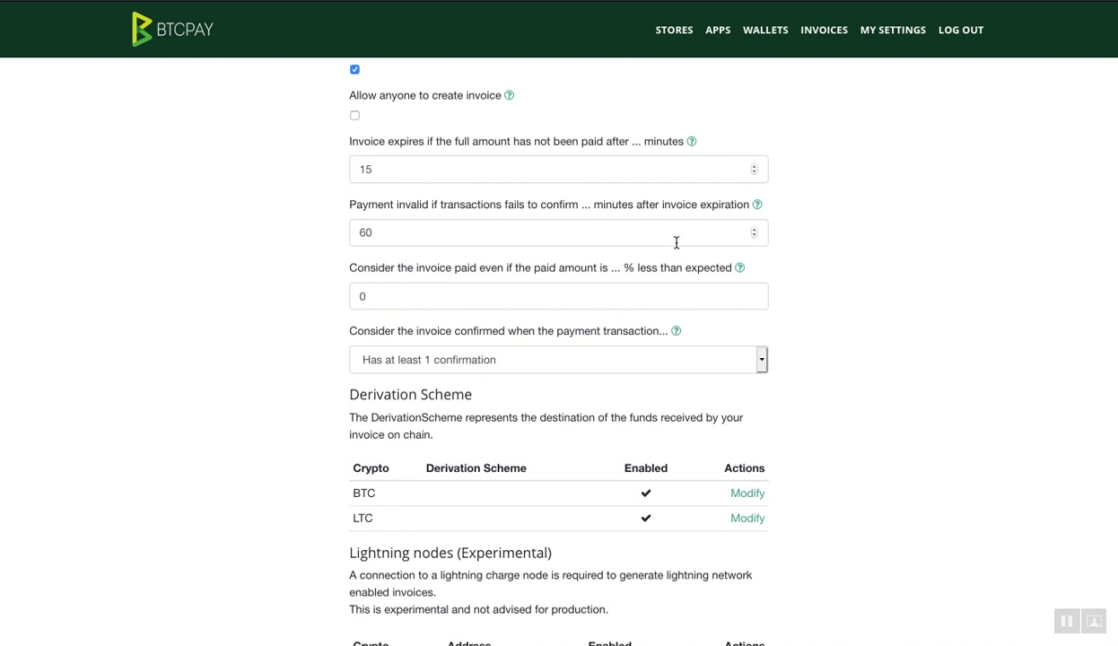
pyautogui.scroll(-1, 677, 243)
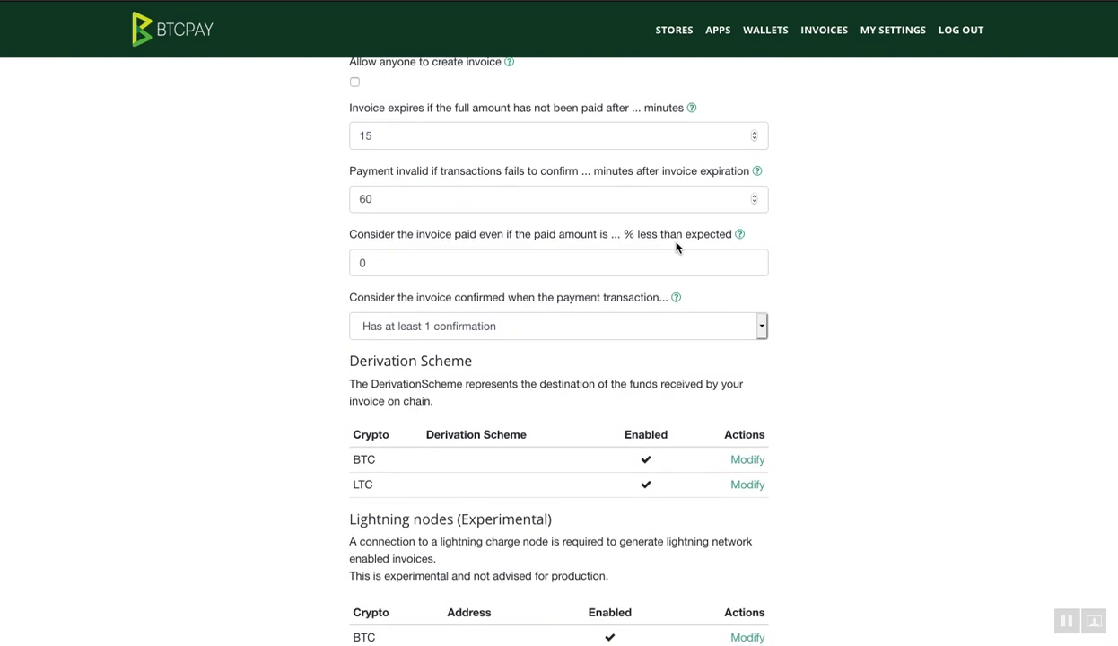
pyautogui.scroll(-2, 734, 192)
pyautogui.scroll(3, 735, 197)
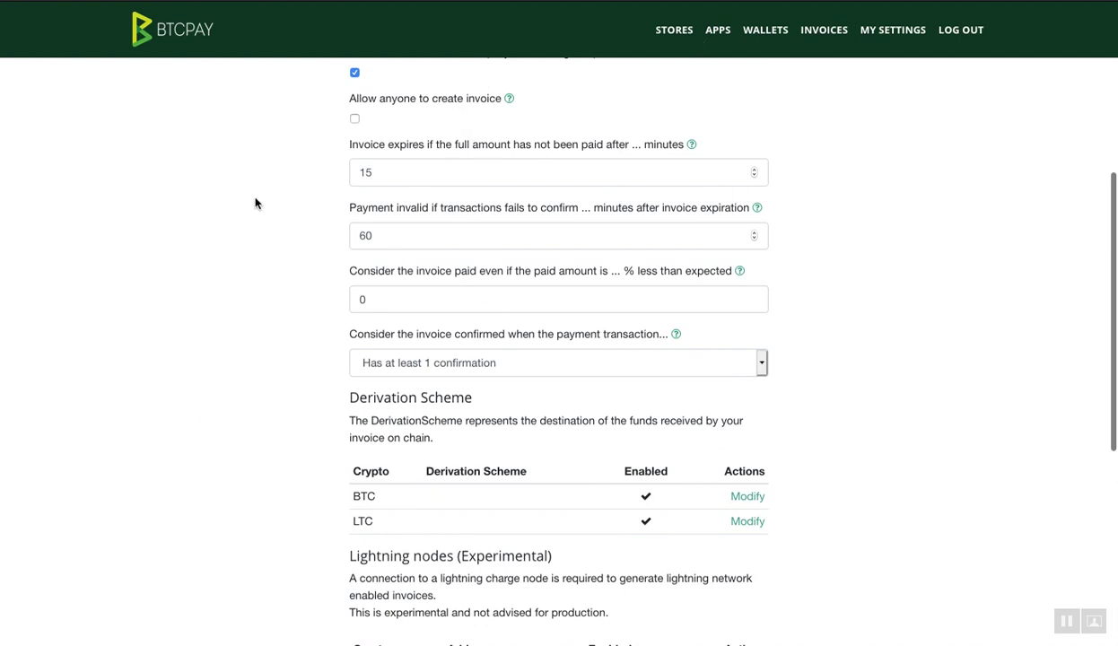
pyautogui.scroll(1, 249, 282)
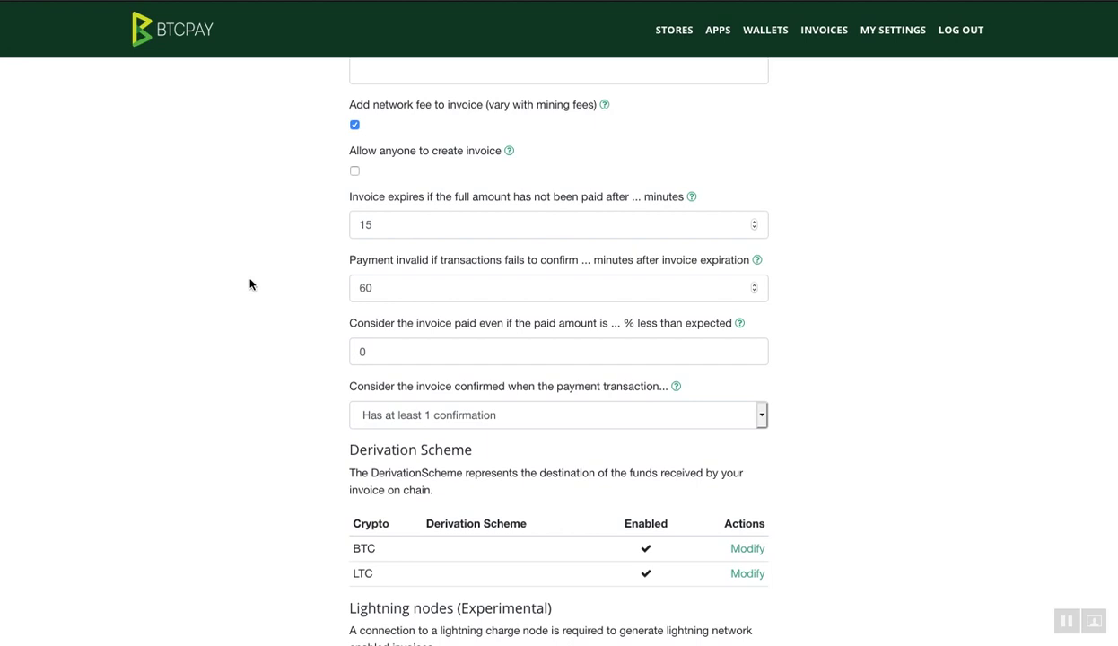
# Paste the wallet's extended public key into the BTC derivation scheme and submit it
pyautogui.scroll(-3, 250, 284)
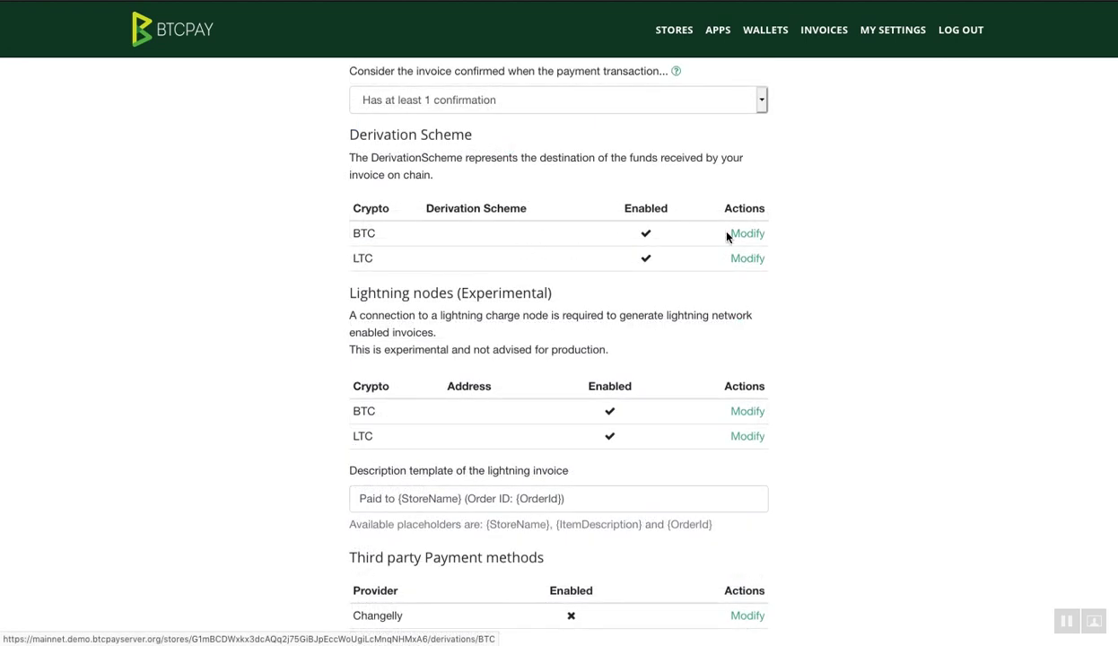
pyautogui.click(739, 240)
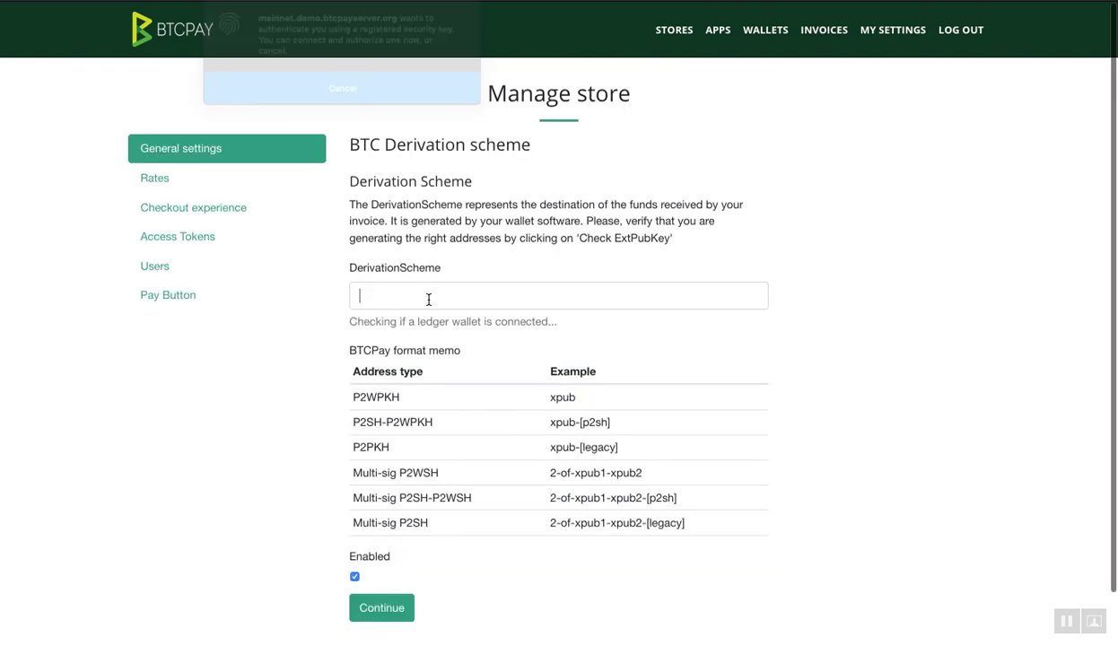
pyautogui.hotkey('ctrl', 'v')
pyautogui.scroll(-1, 374, 549)
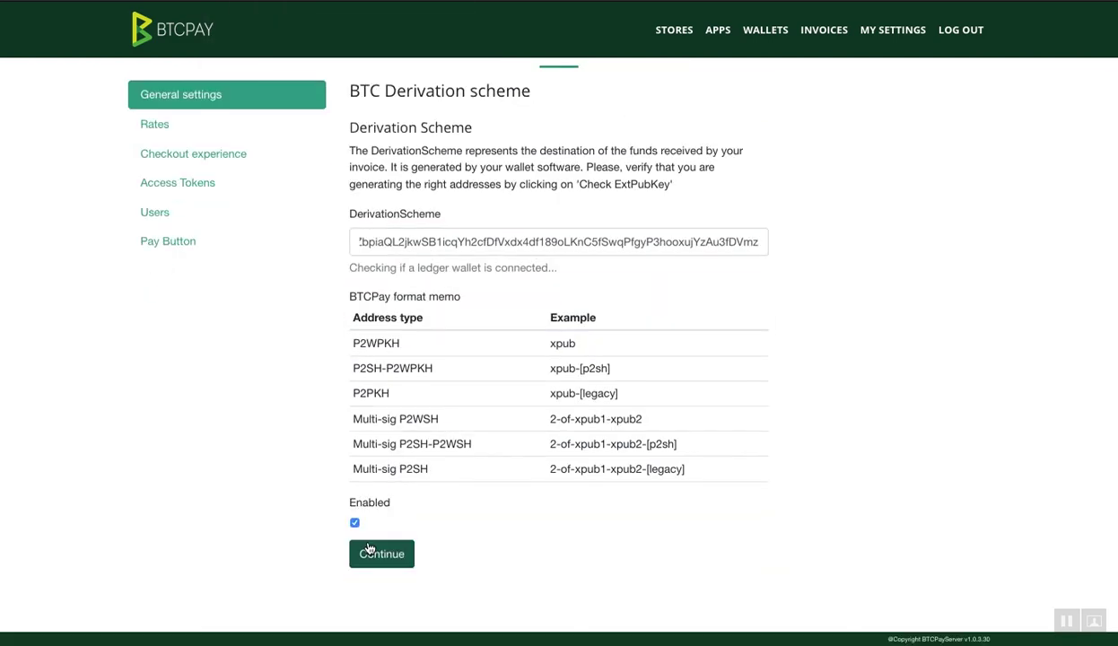
pyautogui.click(368, 549)
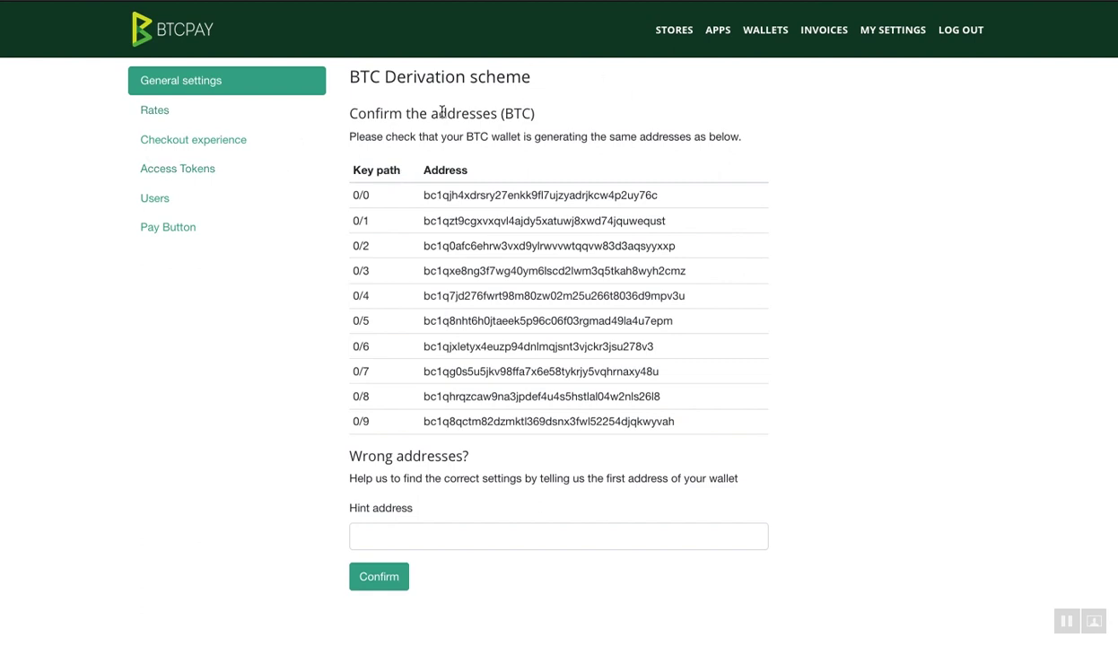
# Select the generated 0/0 address to compare it with the wallet
pyautogui.doubleClick(493, 198)
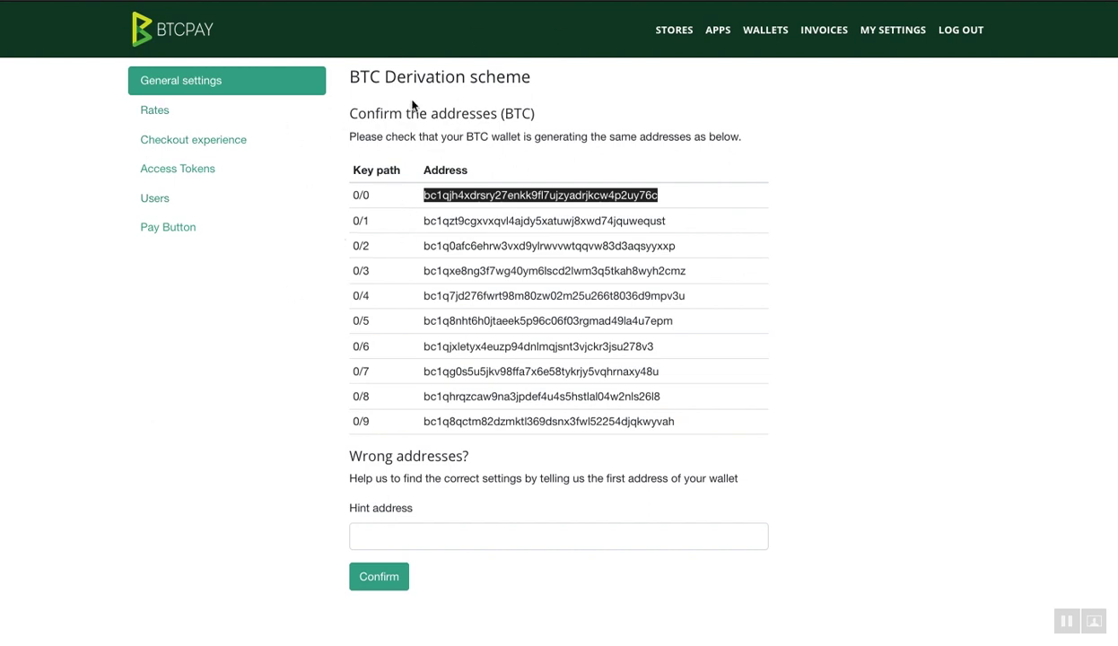
pyautogui.click(416, 142)
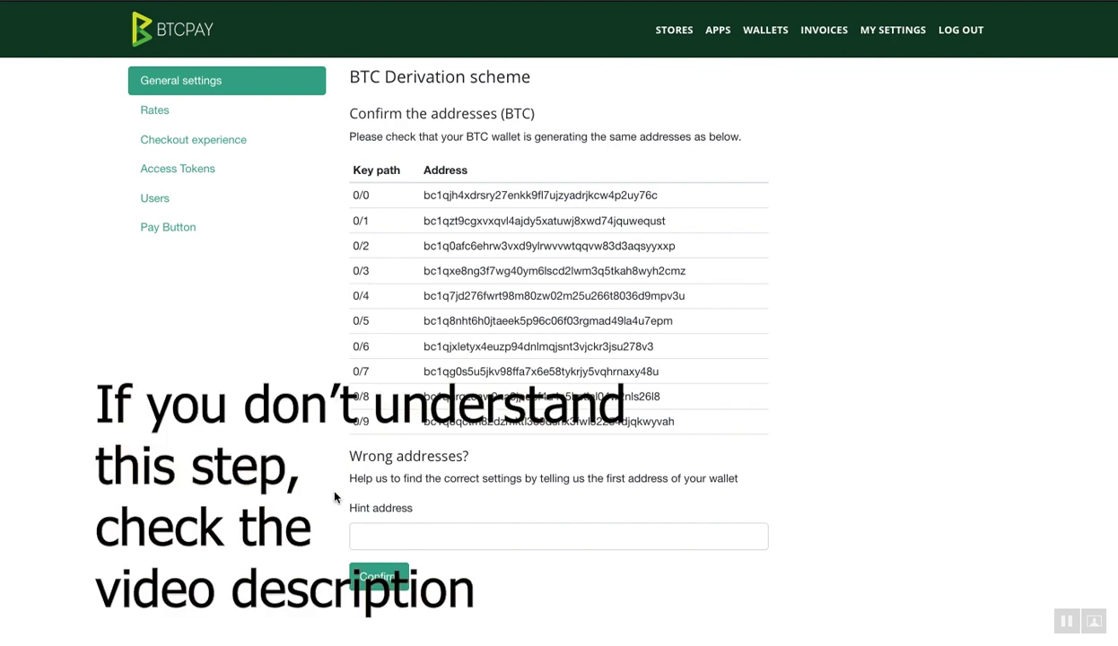
pyautogui.scroll(-1, 341, 422)
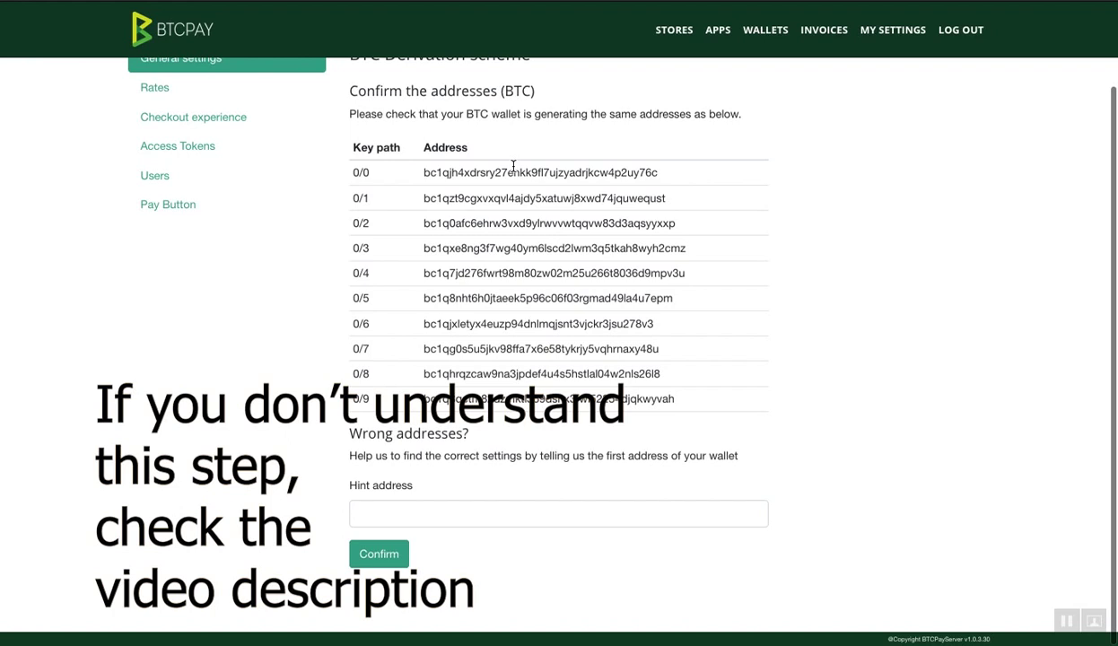
pyautogui.doubleClick(459, 174)
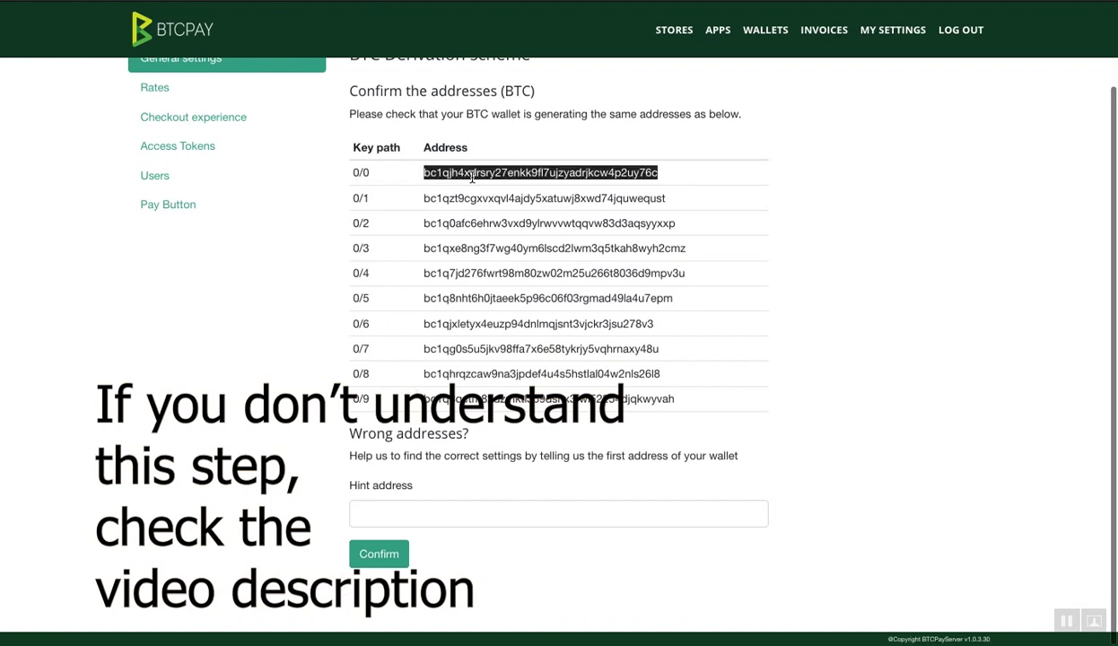
# Confirm the addresses to save the BTC derivation scheme, then go to the Pay Button settings
pyautogui.click(387, 562)
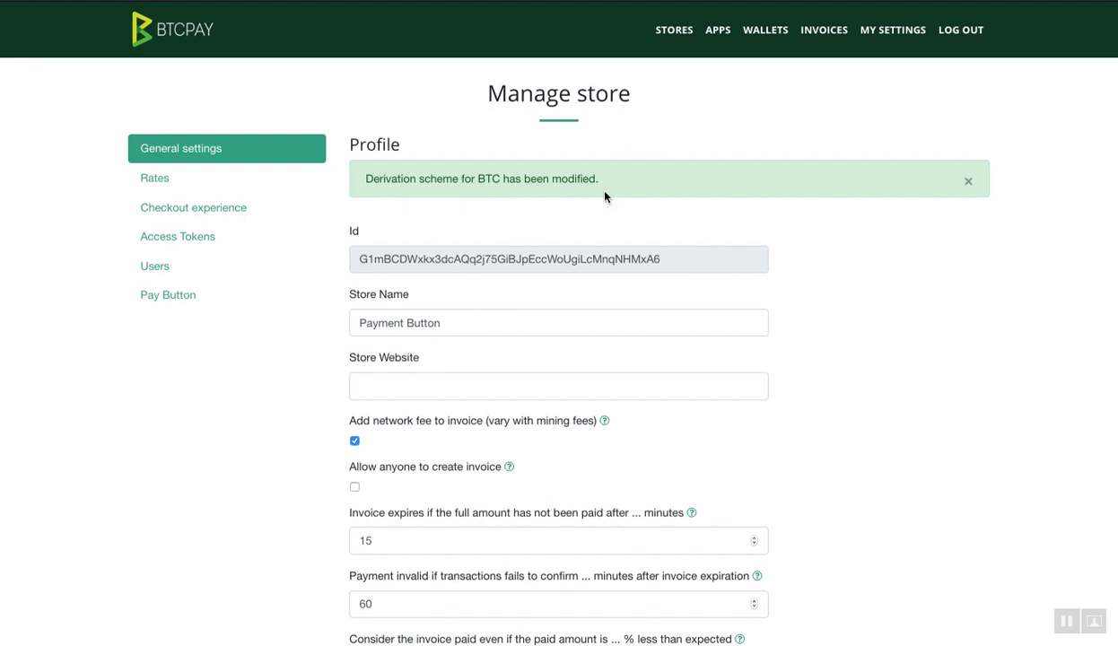
pyautogui.scroll(-1, 604, 195)
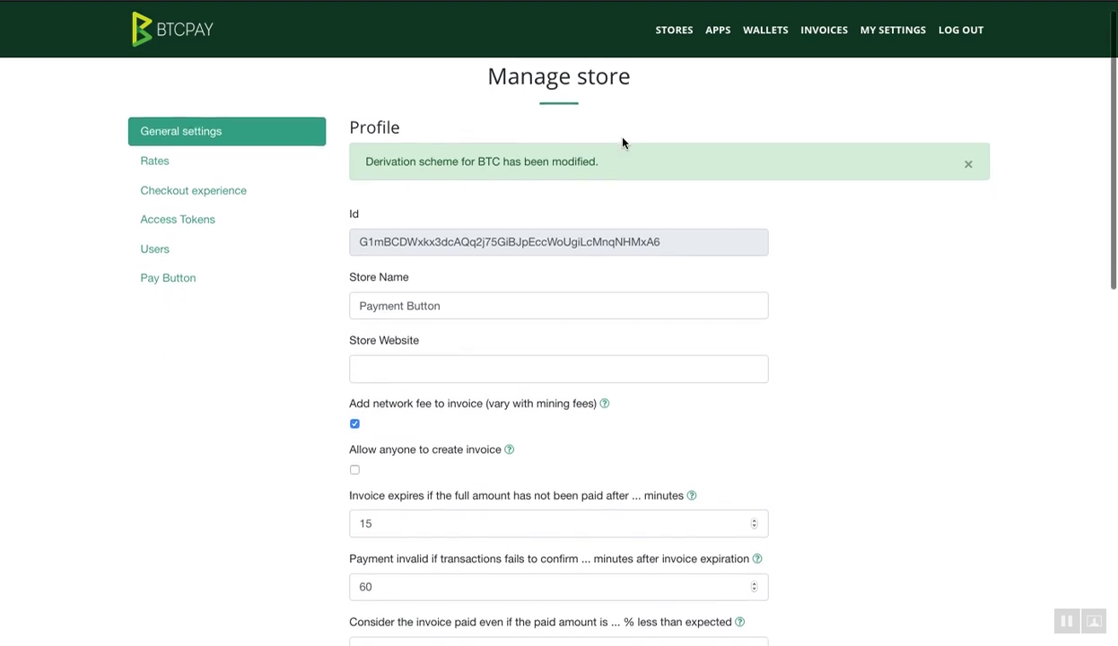
pyautogui.click(152, 280)
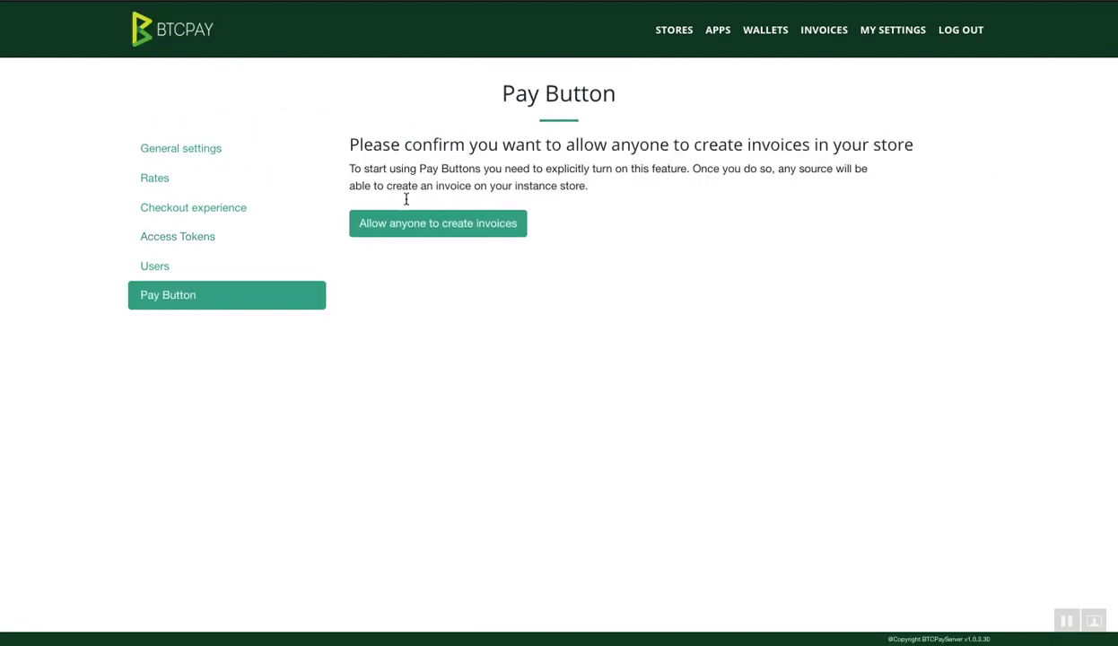
# Allow anyone to create invoices and review the USD currency and Order Id fields
pyautogui.click(451, 235)
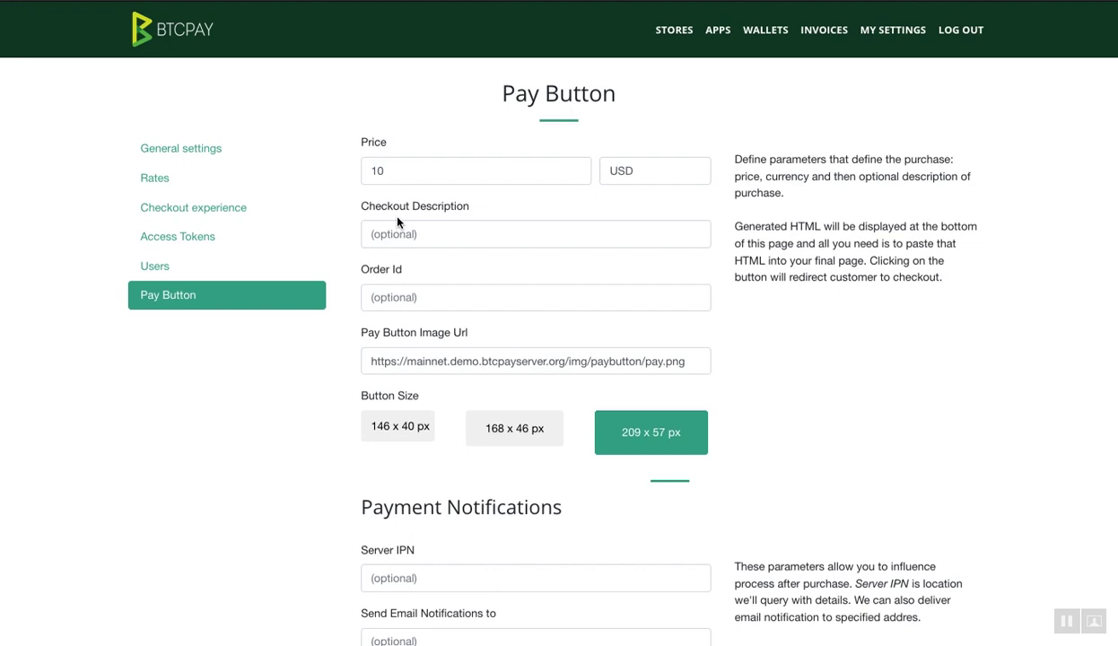
pyautogui.scroll(-1, 539, 187)
pyautogui.scroll(1, 539, 187)
pyautogui.click(648, 170)
pyautogui.scroll(-1, 436, 231)
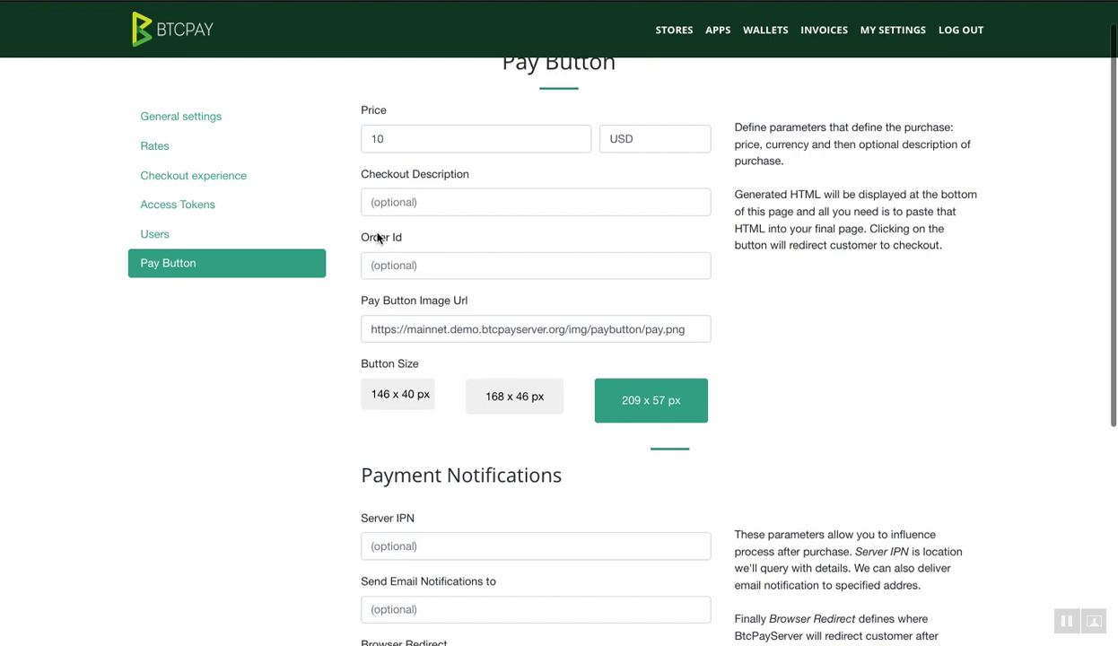
pyautogui.tripleClick(377, 238)
pyautogui.click(427, 258)
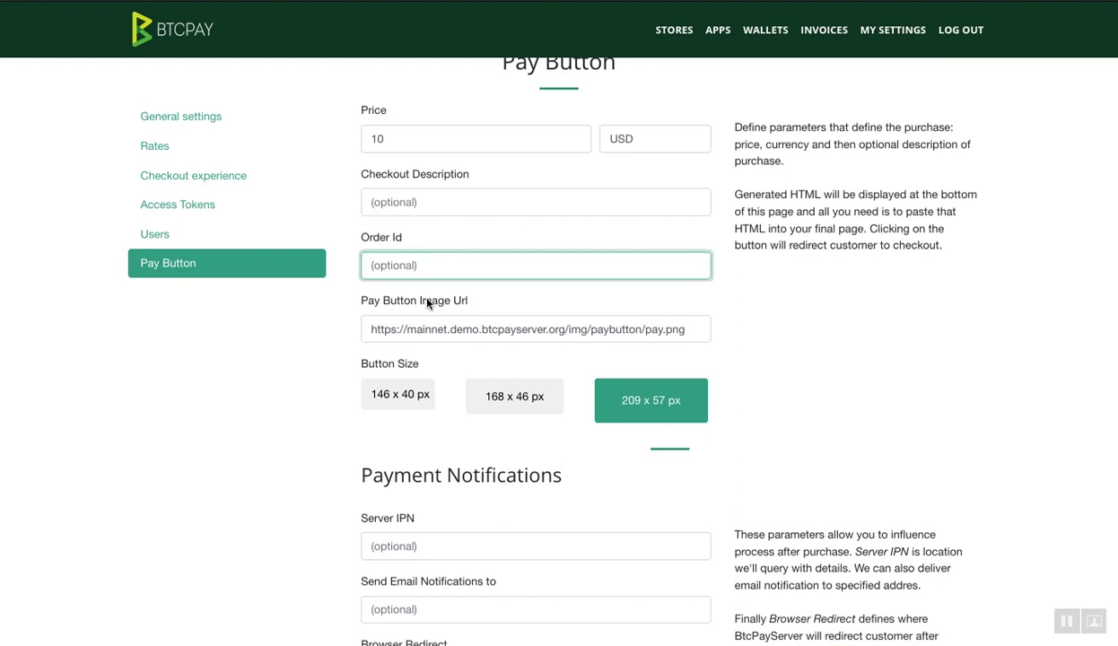
pyautogui.scroll(-1, 431, 292)
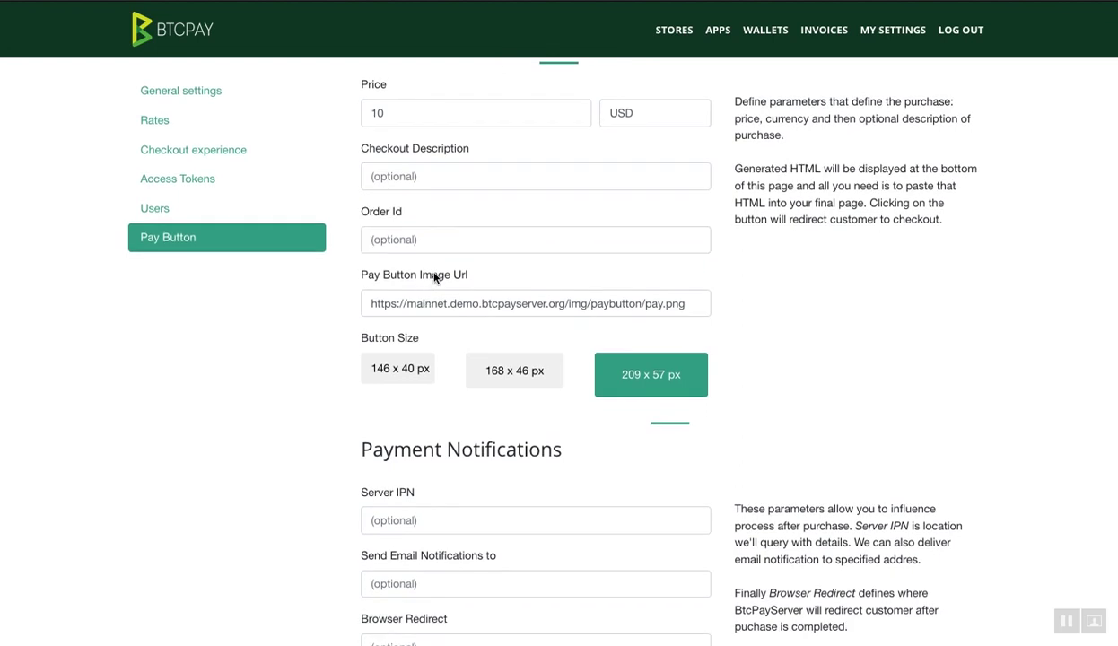
pyautogui.scroll(-2, 466, 278)
pyautogui.scroll(-3, 523, 250)
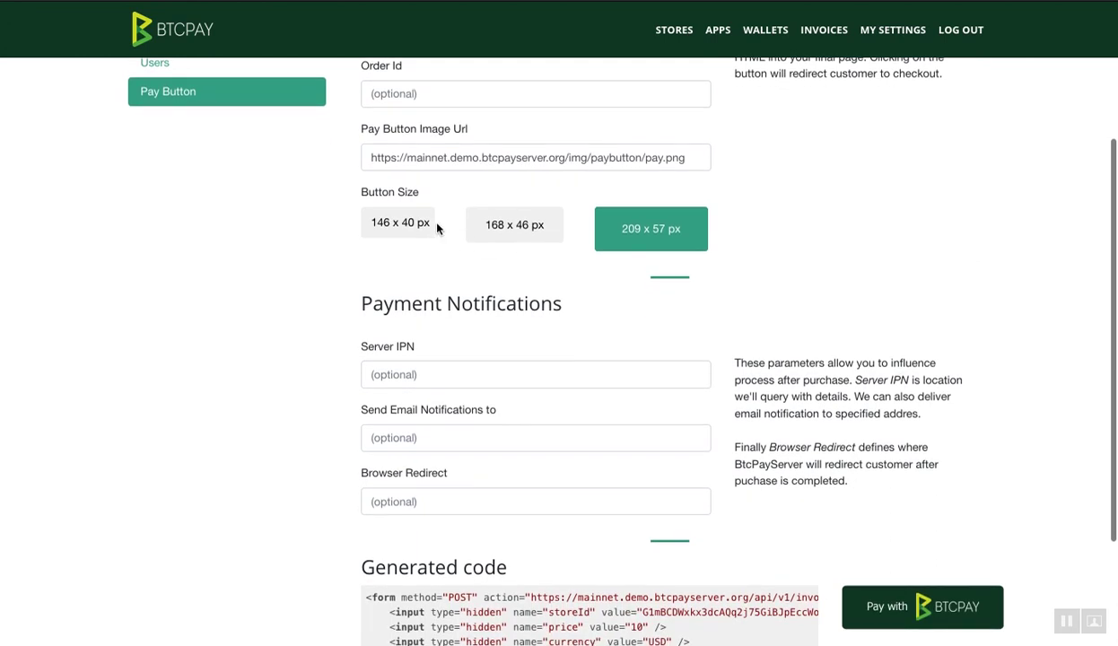
# Try the 168 x 46 and 146 x 40 px button sizes, keeping 209 x 57 px
pyautogui.click(494, 224)
pyautogui.scroll(-1, 632, 287)
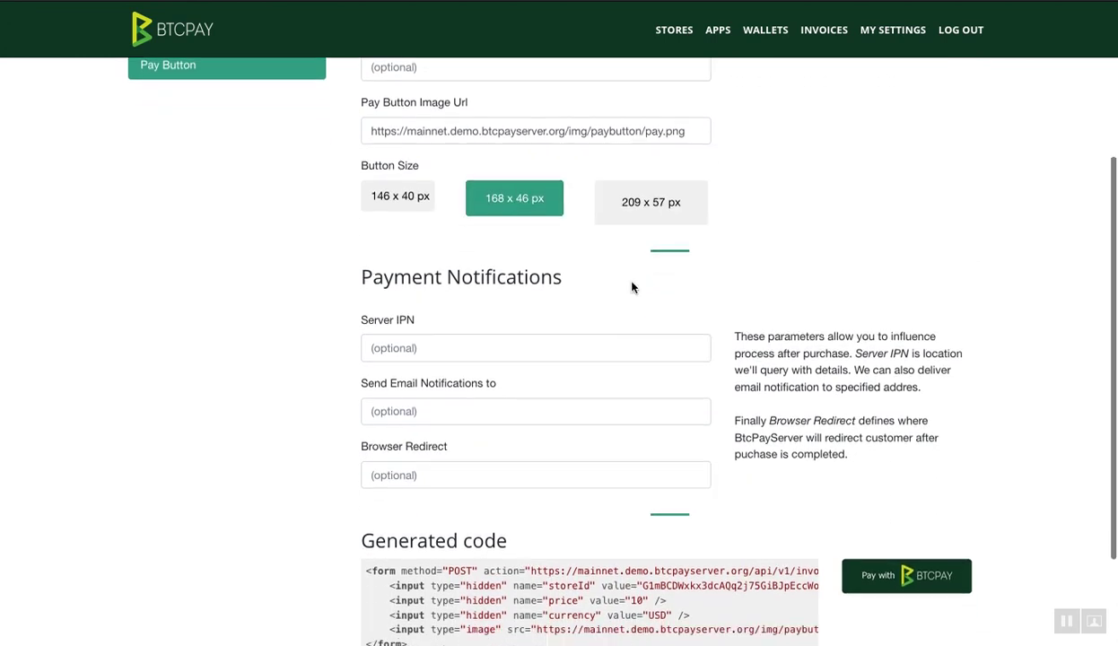
pyautogui.scroll(-1, 632, 287)
pyautogui.click(619, 166)
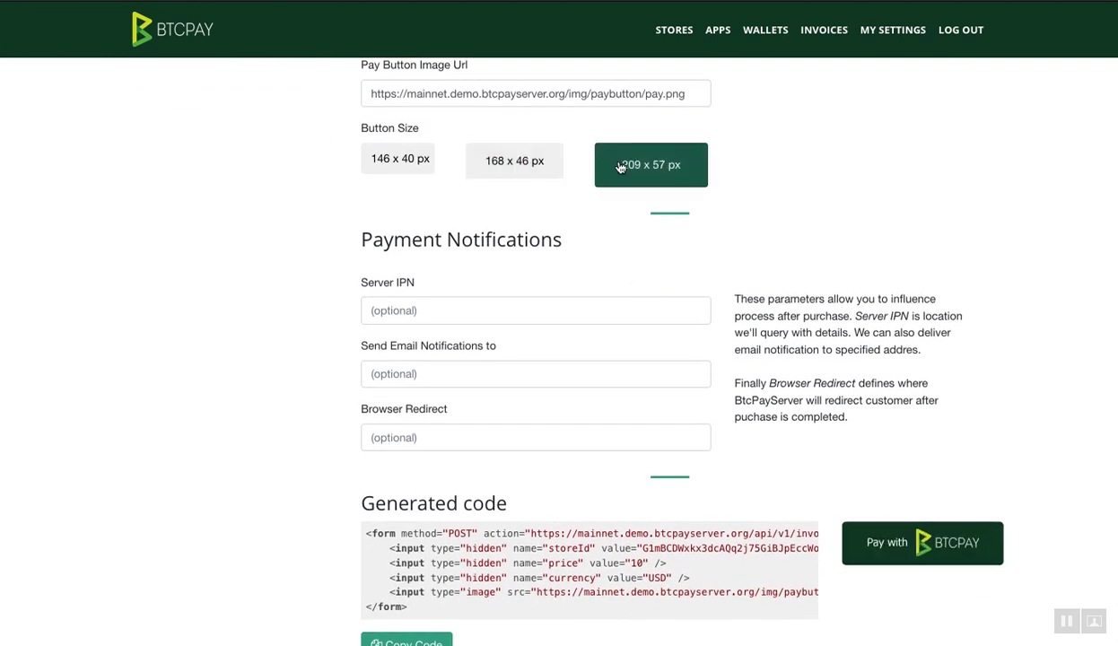
pyautogui.click(545, 167)
pyautogui.click(405, 163)
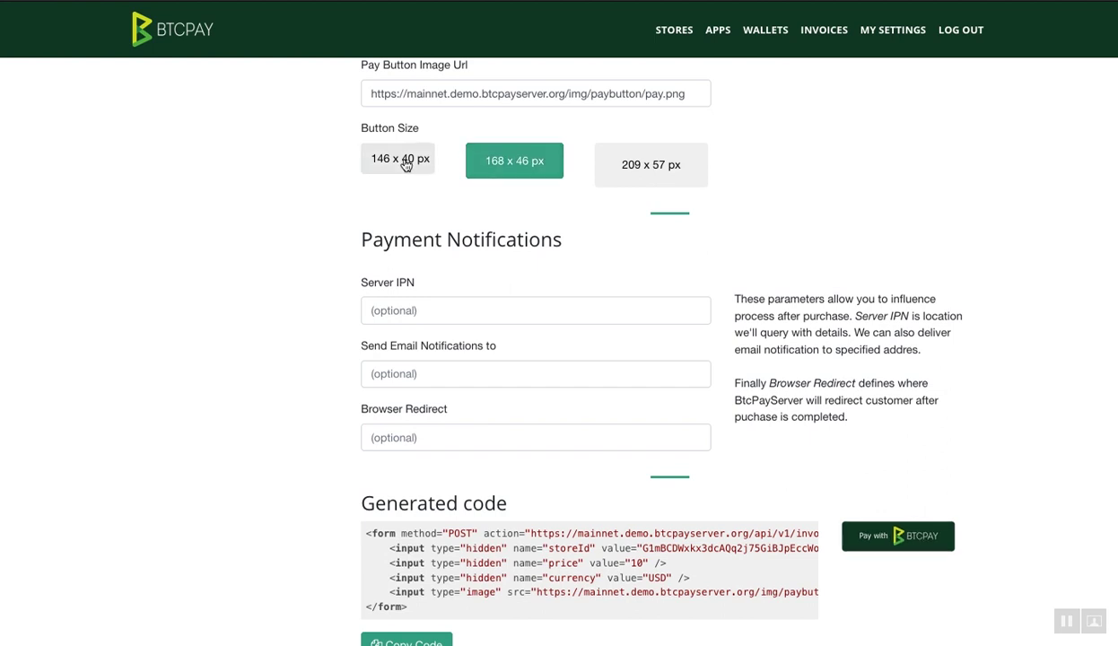
pyautogui.click(607, 173)
pyautogui.scroll(-1, 632, 304)
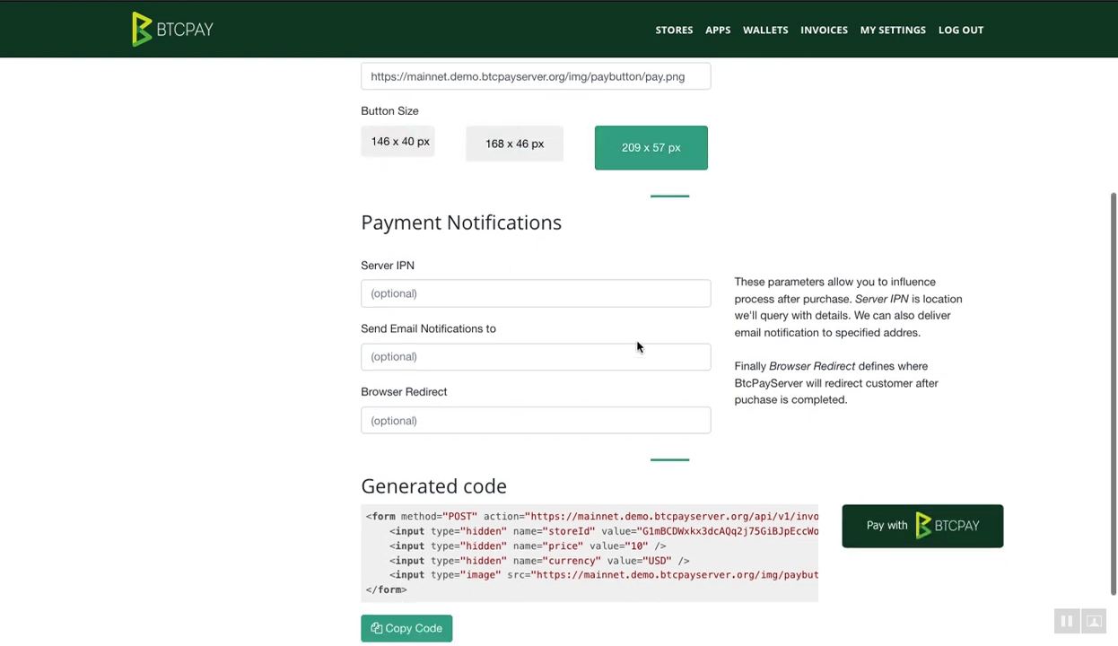
pyautogui.scroll(1, 637, 346)
# Review the image URL, email notification and browser redirect fields, leaving them unchanged
pyautogui.tripleClick(506, 120)
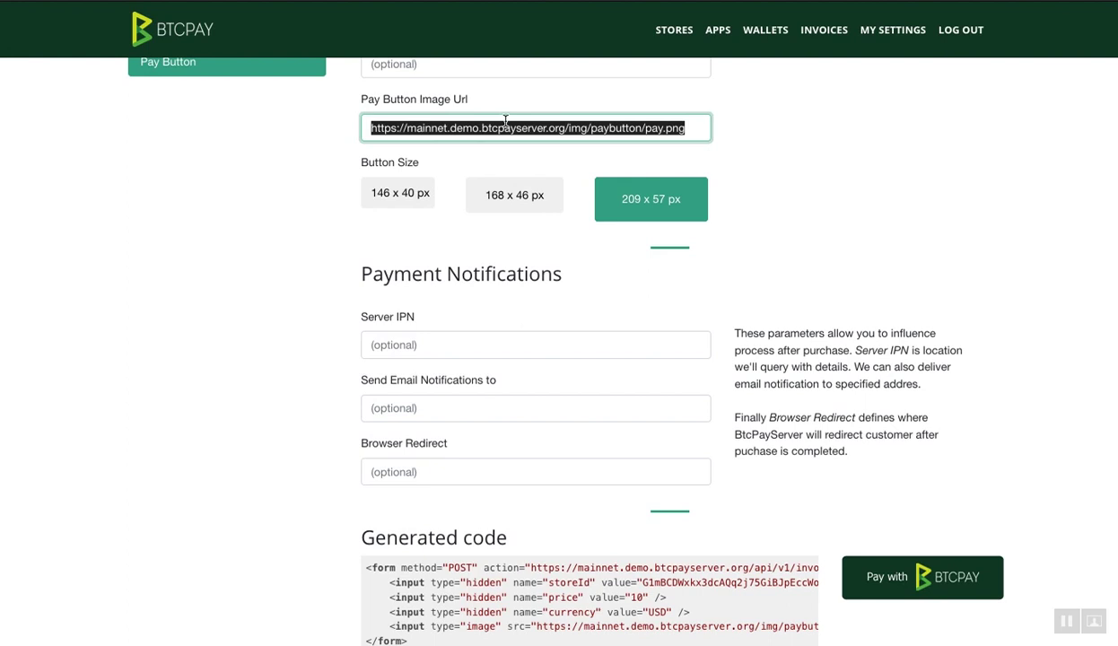
pyautogui.click(359, 132)
pyautogui.doubleClick(437, 127)
pyautogui.tripleClick(437, 126)
pyautogui.click(307, 219)
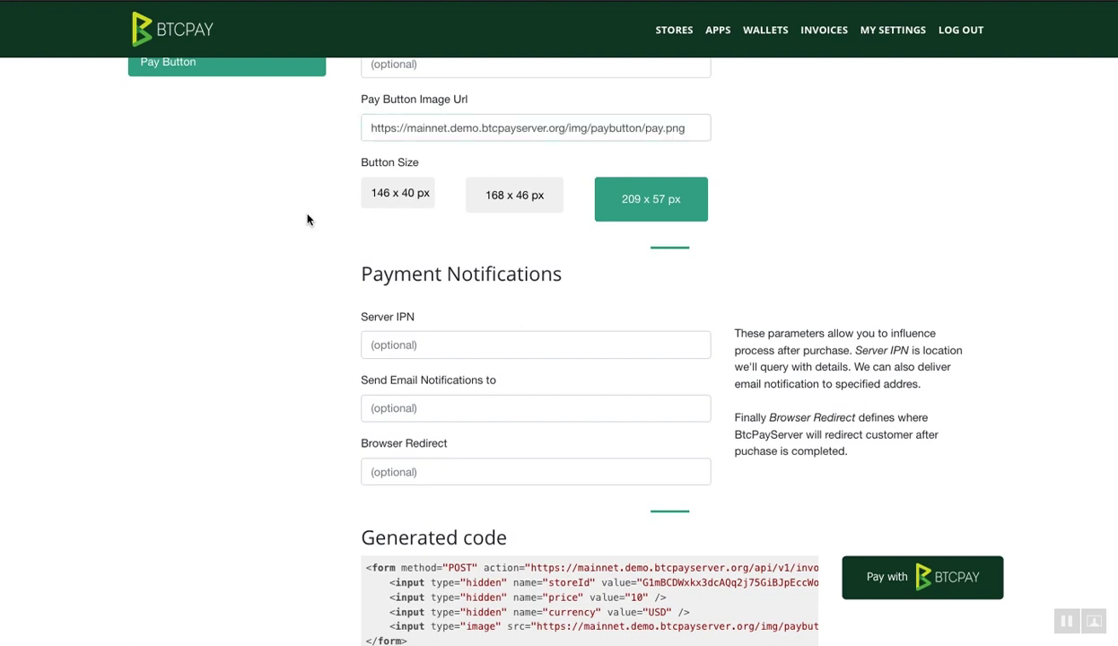
pyautogui.scroll(-3, 341, 242)
pyautogui.tripleClick(473, 250)
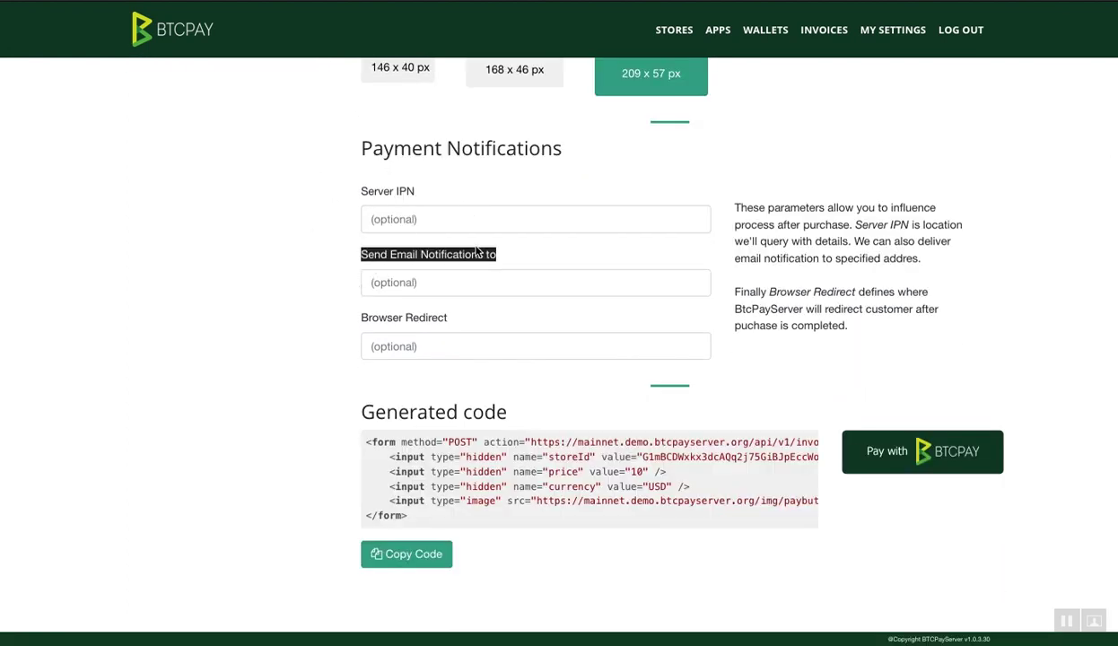
pyautogui.doubleClick(476, 252)
pyautogui.tripleClick(475, 252)
pyautogui.click(325, 312)
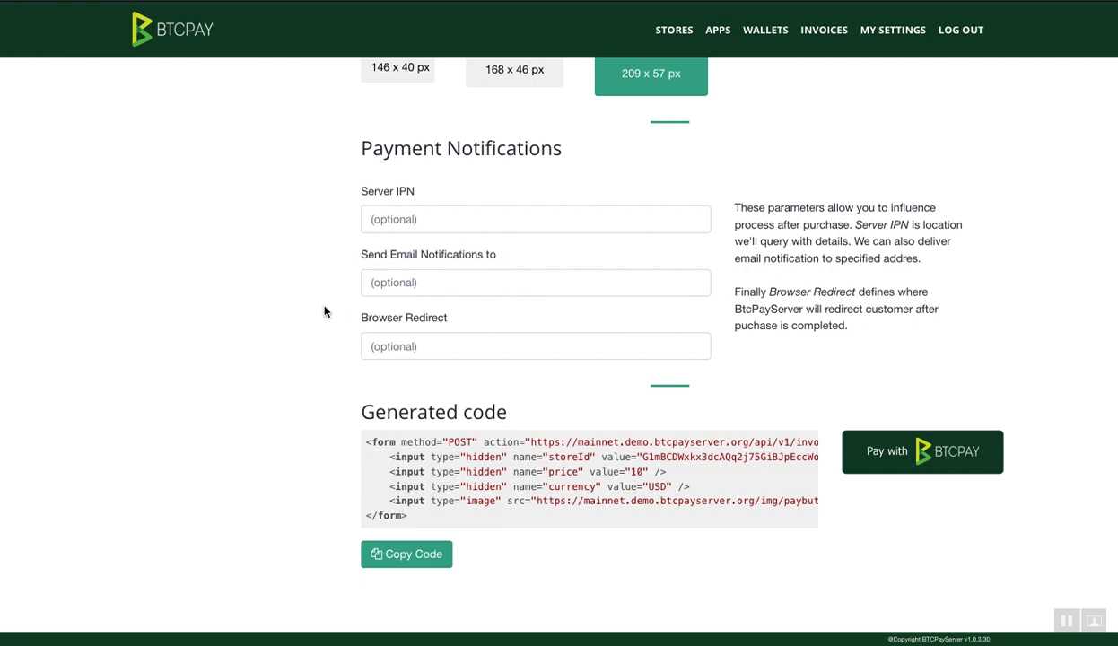
pyautogui.tripleClick(405, 311)
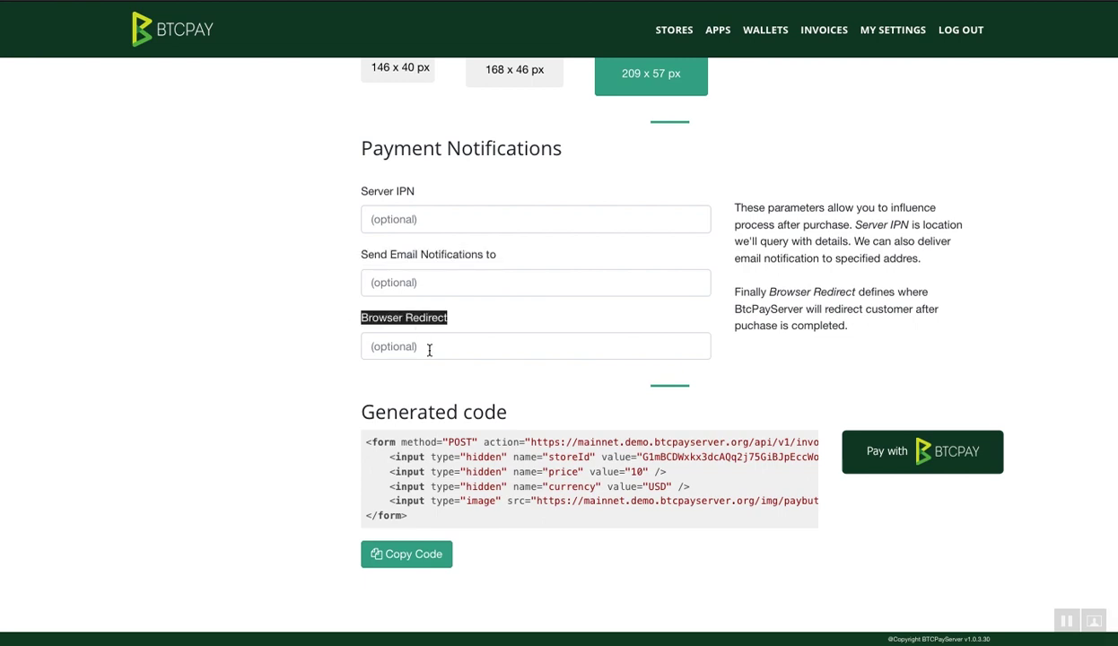
pyautogui.click(479, 327)
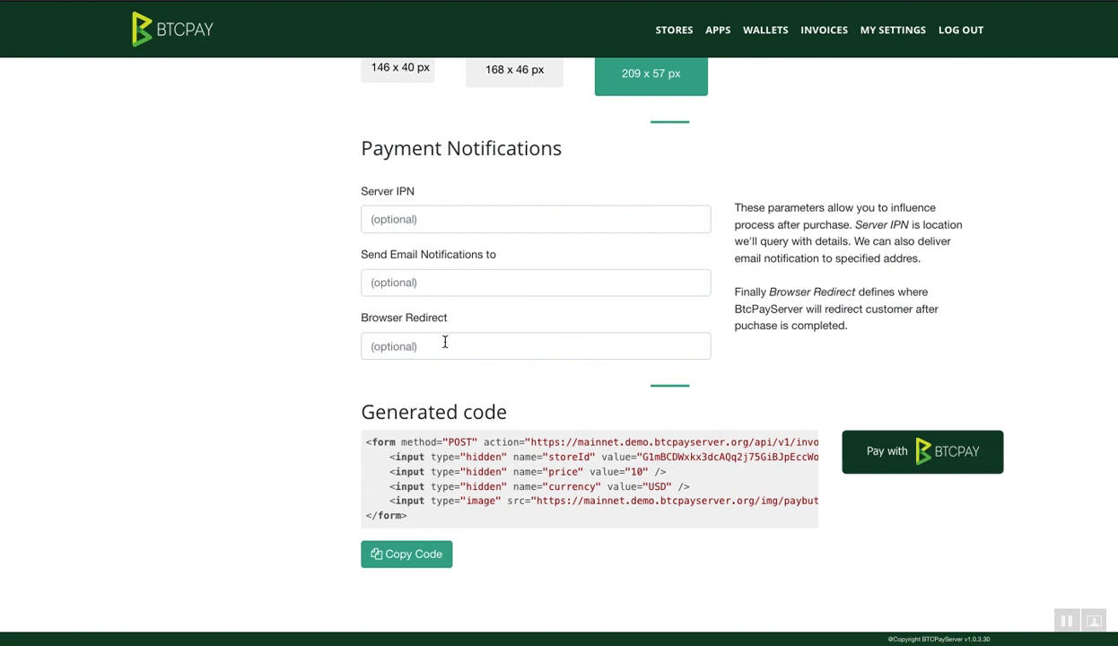
# Copy the generated pay button HTML code
pyautogui.click(397, 552)
pyautogui.hscroll(3, 488, 457)
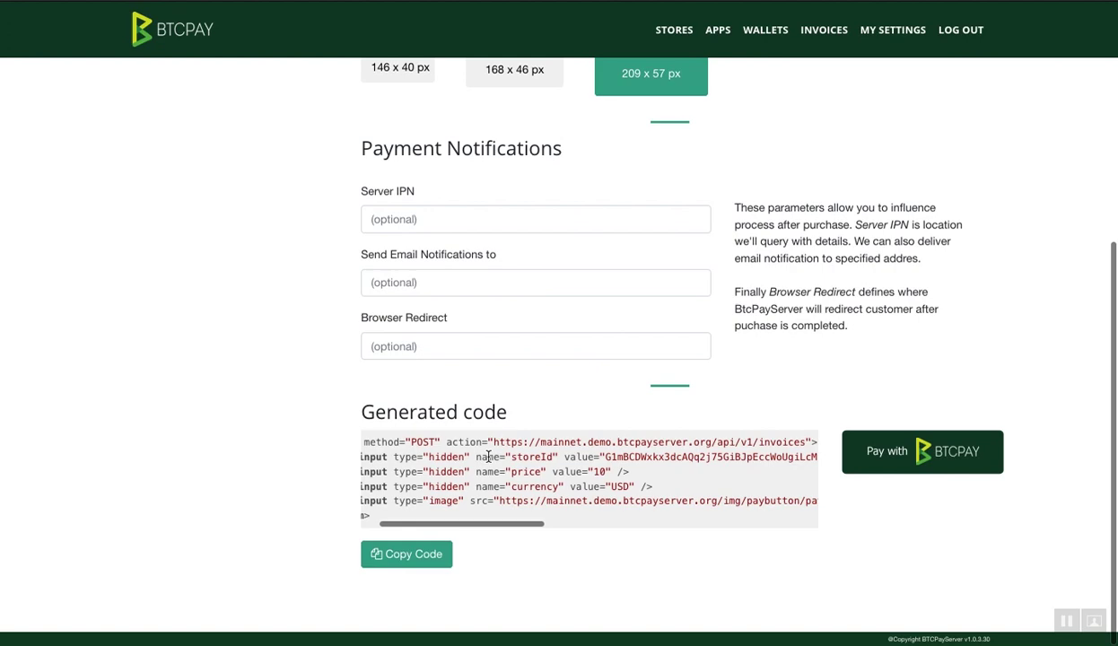
pyautogui.hscroll(3, 486, 454)
pyautogui.hscroll(-6, 492, 459)
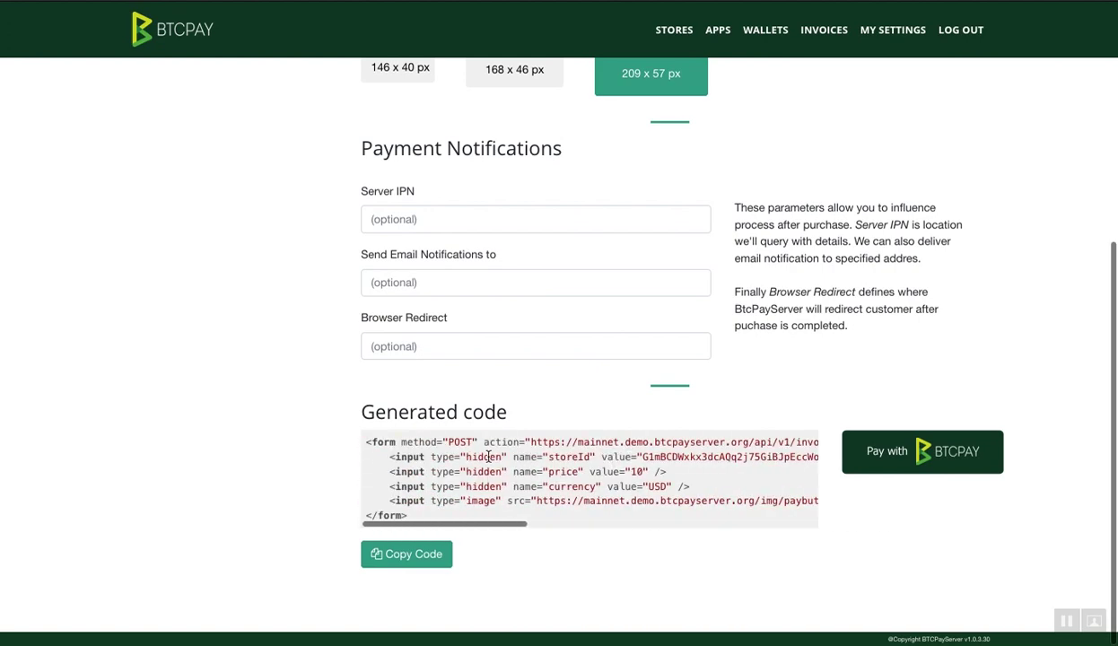
pyautogui.scroll(5, 516, 330)
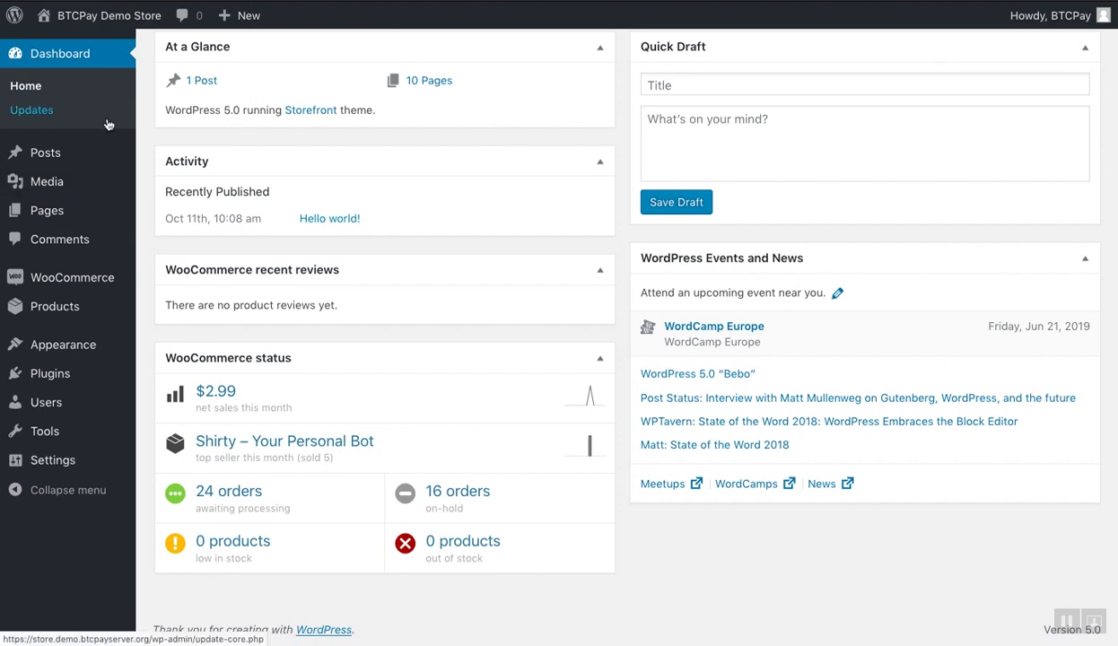
# From All Posts, open the 'Hello world!' post for editing
pyautogui.moveTo(112, 152)
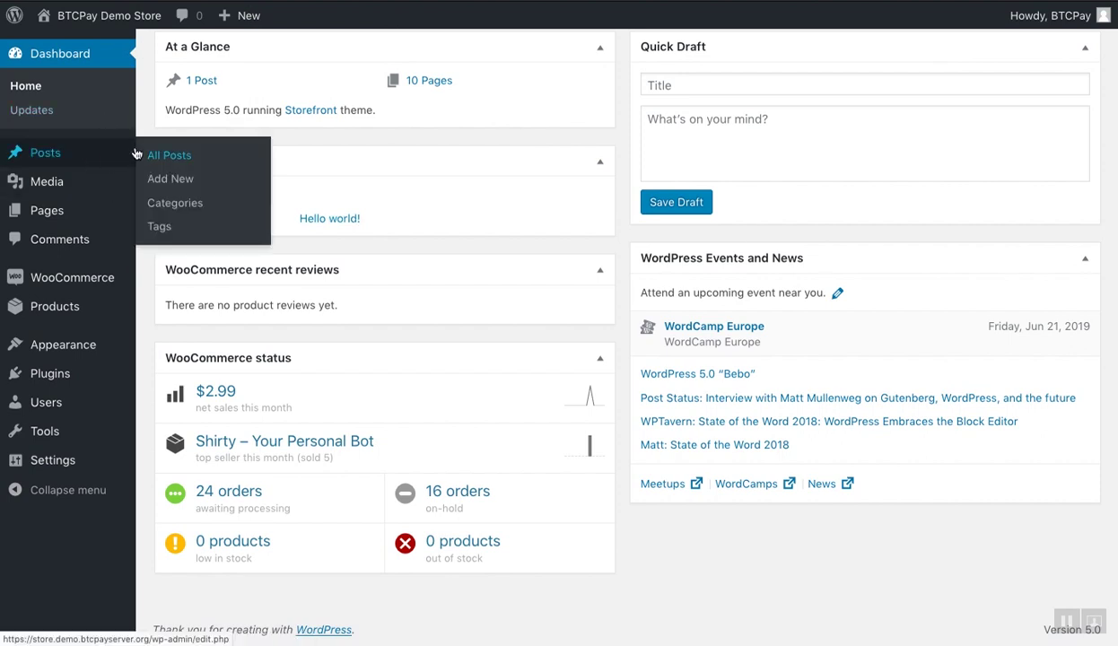
pyautogui.click(136, 154)
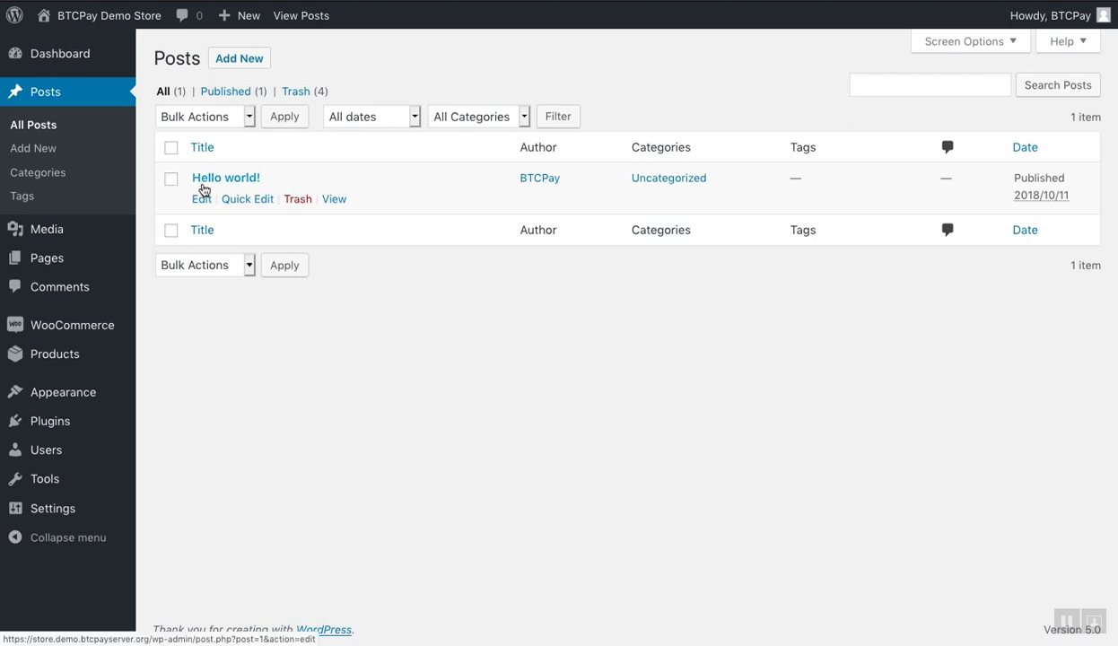
pyautogui.click(201, 199)
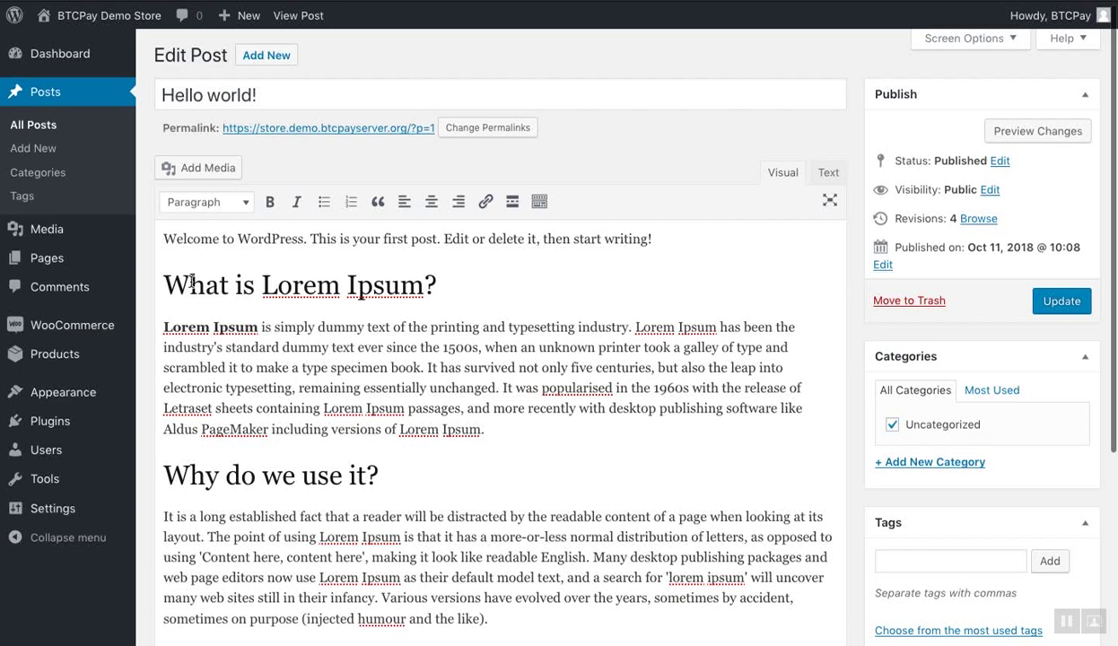
# Embed the pay button code in the post's Text view and open its 0.00282867 BTC invoice
pyautogui.click(822, 172)
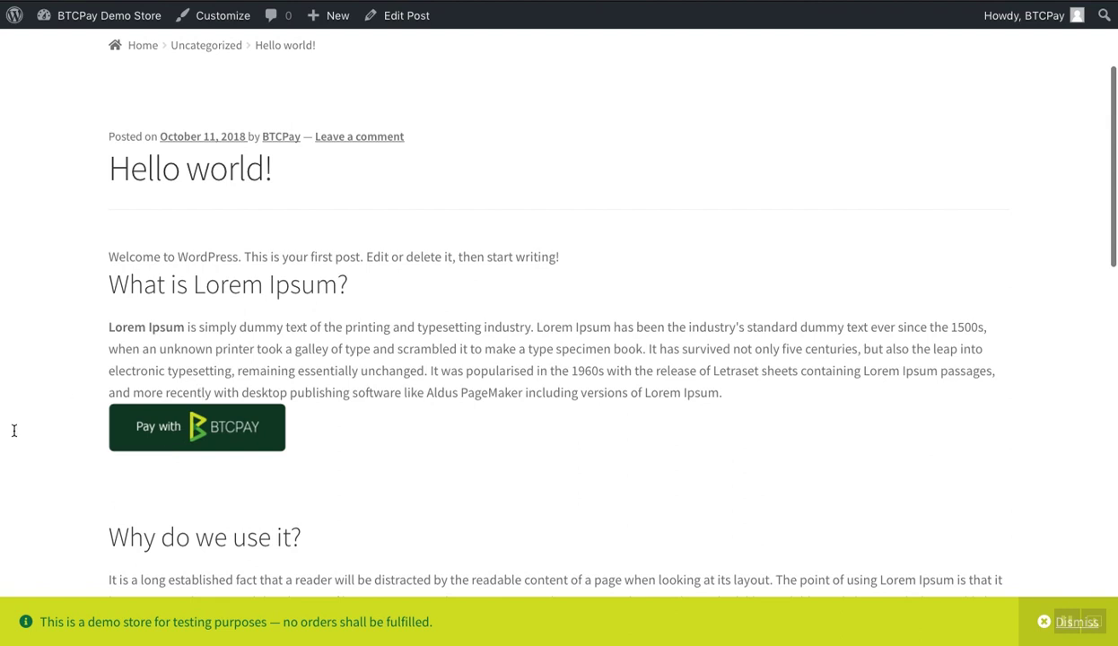
pyautogui.scroll(-1, 1, 386)
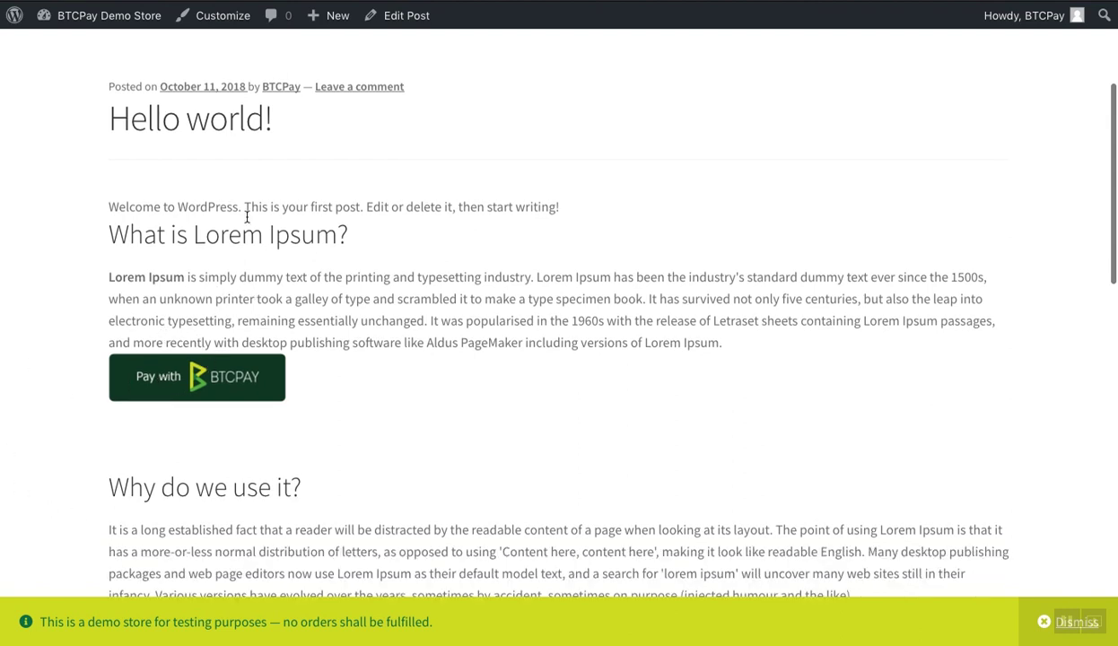
pyautogui.scroll(-1, 194, 314)
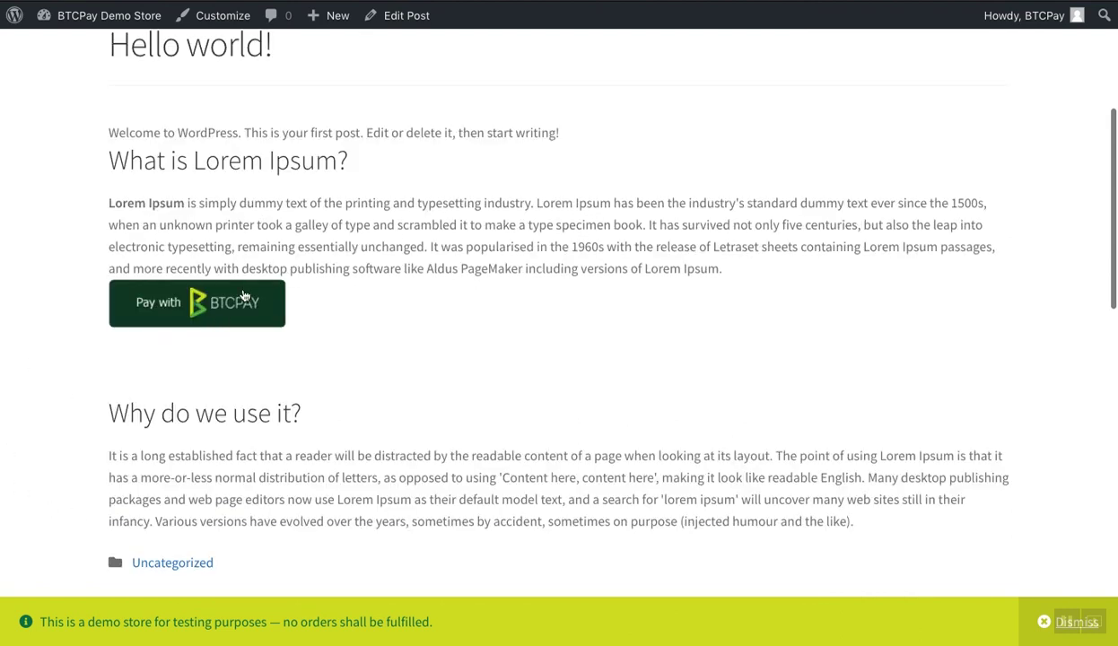
pyautogui.click(244, 296)
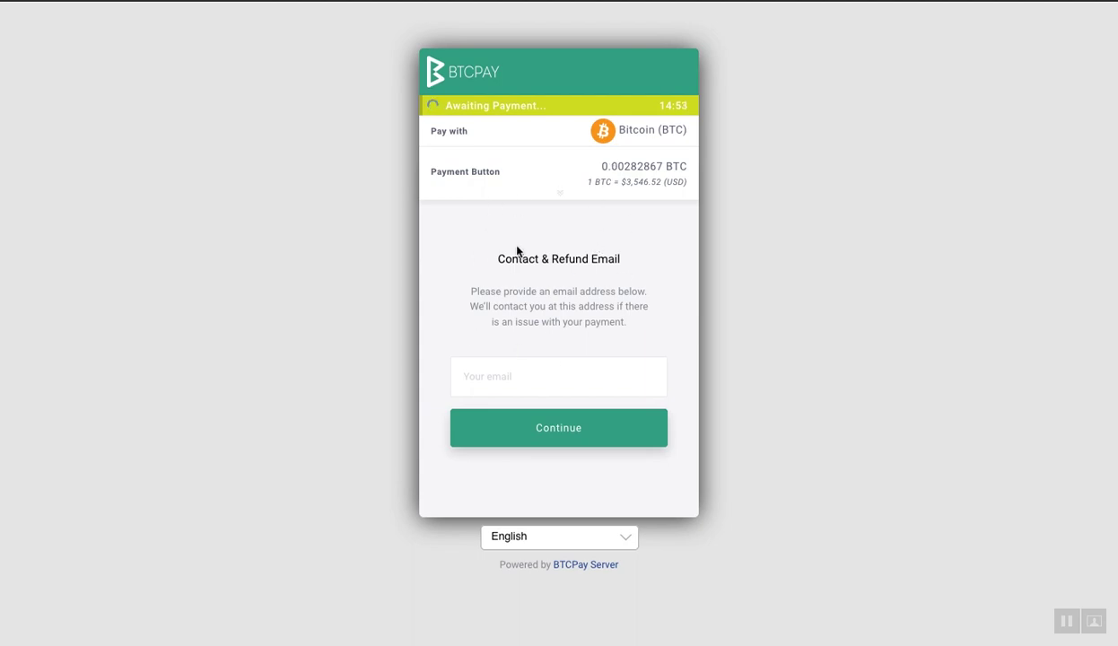
pyautogui.click(511, 369)
pyautogui.write('test@test.com')
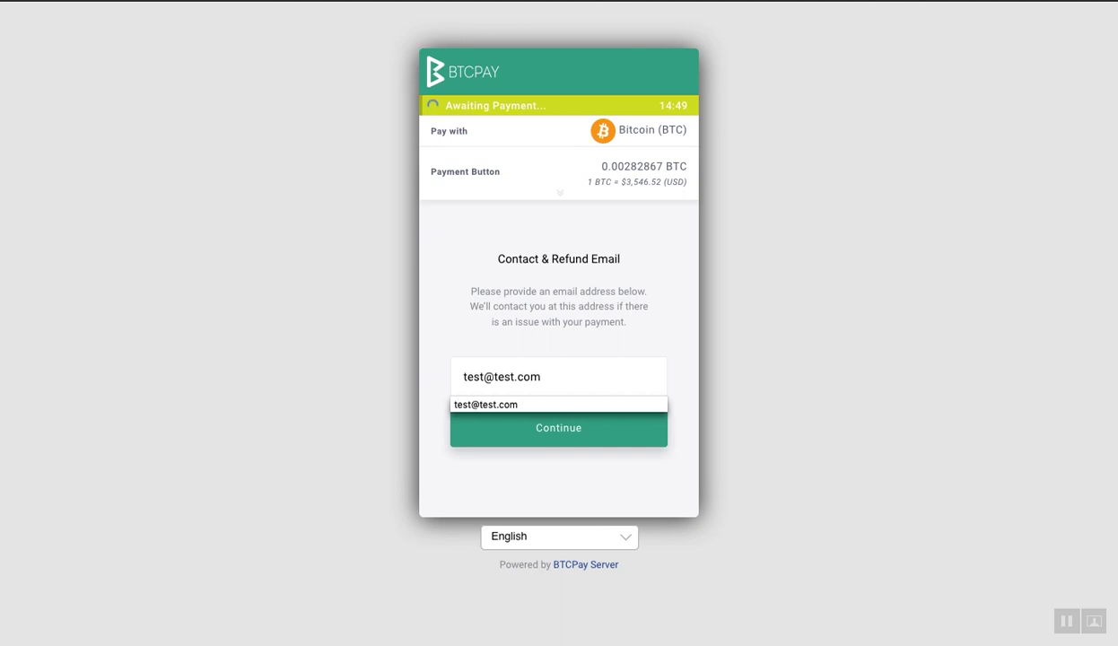
pyautogui.press('Return')
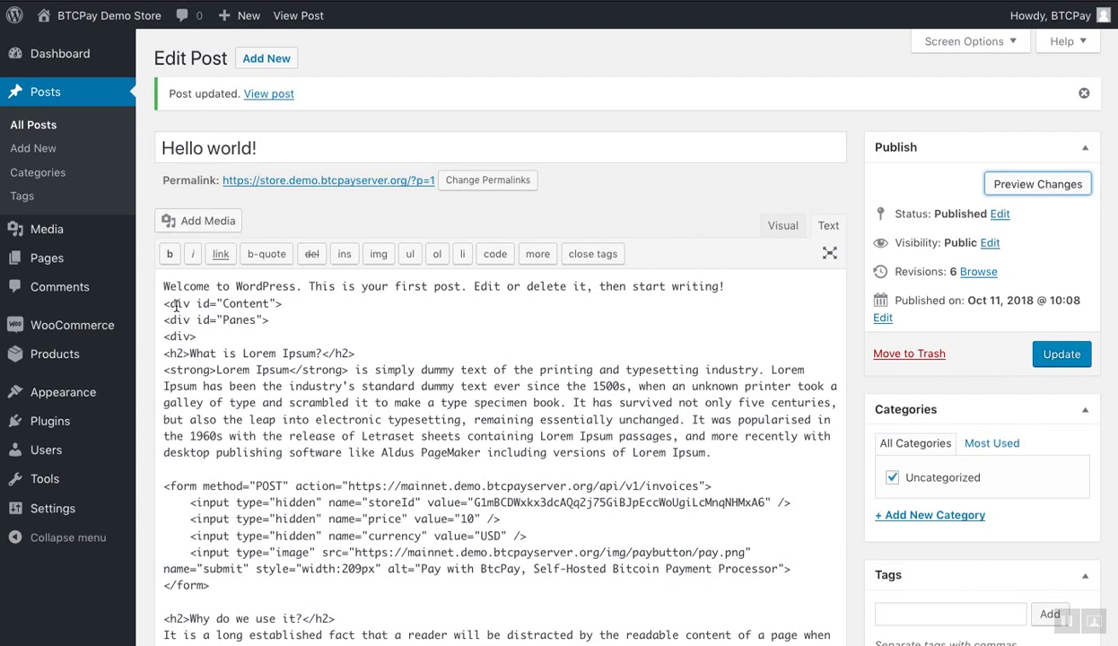
# Add a Custom HTML widget to the Sidebar containing the pay button form code
pyautogui.moveTo(108, 392)
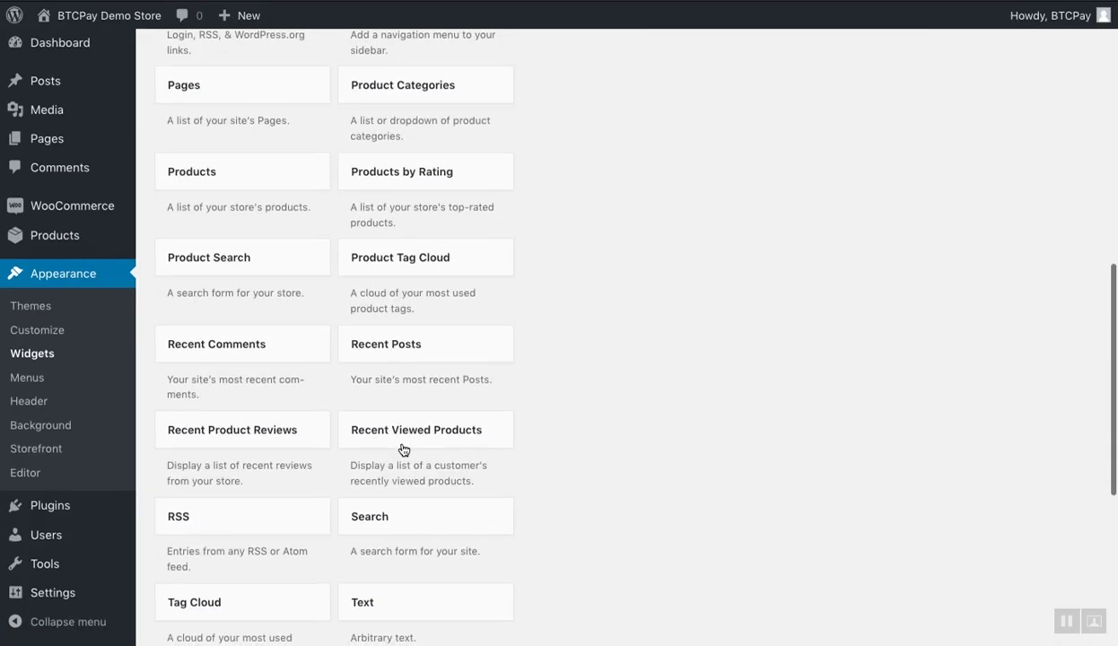
pyautogui.scroll(-2, 404, 449)
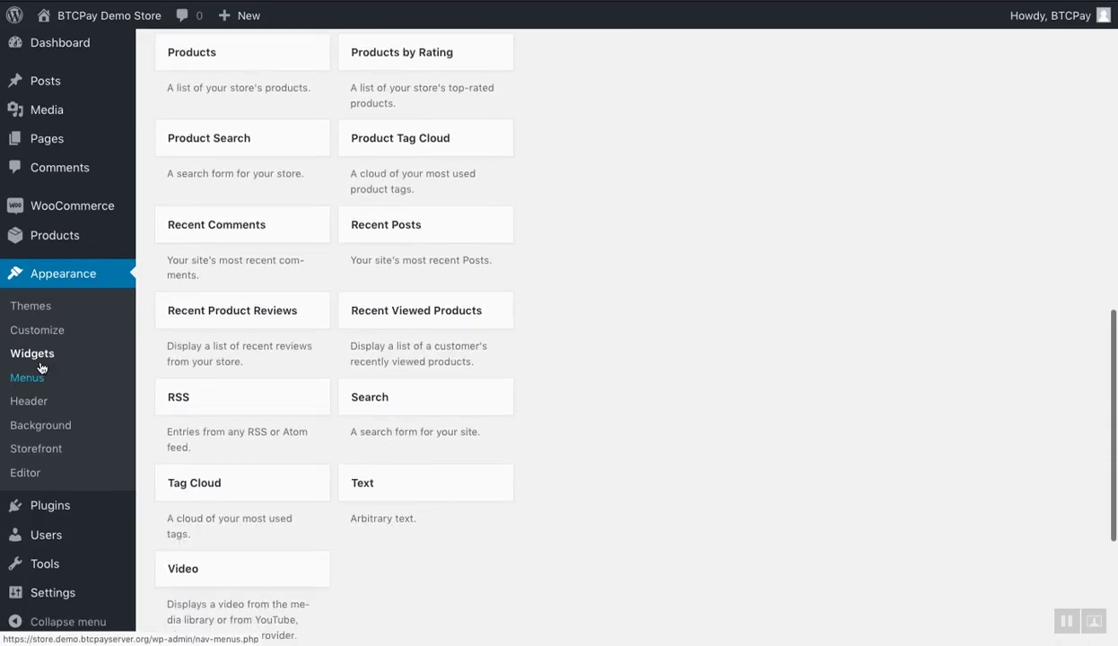
pyautogui.scroll(7, 492, 344)
pyautogui.moveTo(249, 336); pyautogui.dragTo(669, 145)
pyautogui.scroll(2, 507, 364)
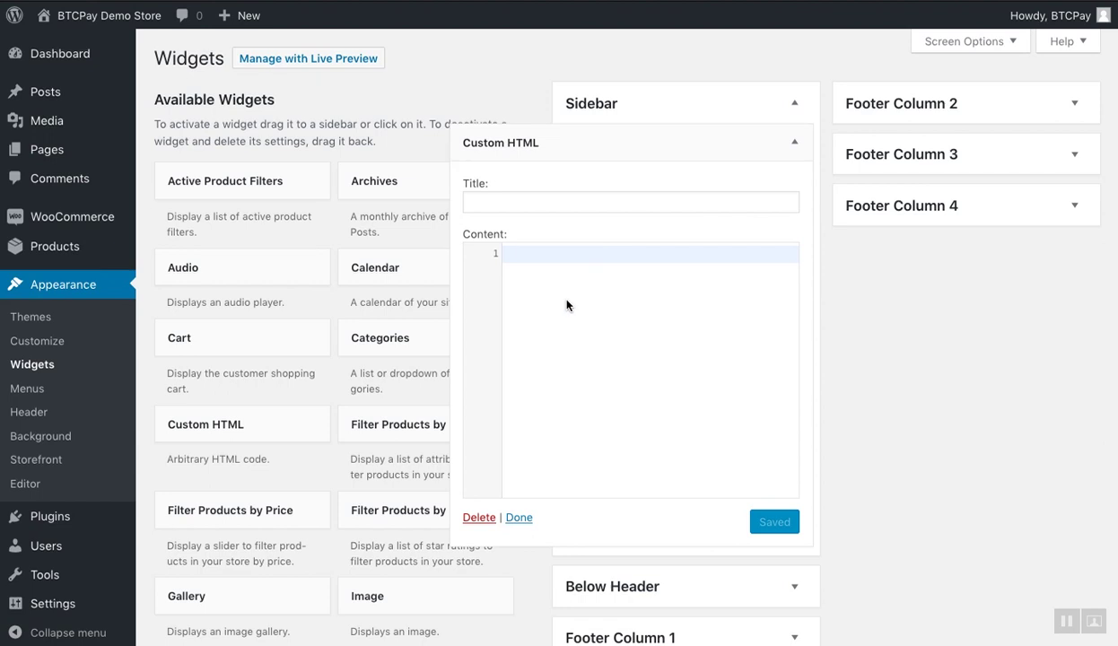
pyautogui.write('<form method="POST" action="https://mainnet.demo.btcpayserver.org/api/v1/invoices">     <input type="hidden" name="storeId" value="G1mBCDWxkx3dcAQq2j75GiBJpEccWoUgiLcMnqNHMxA6" />     <input type="hidden" name="price" value="10" />     <input type="hidden" name="currency" value="USD" />     <input type="image" src="https://mainnet.demo.btcpayserver.org/img/paybutton/pay.png" name="submit" style="width:209px" alt="Pay with BtcPay, Self-Hosted Bitcoin Payment Processor"> </form>')
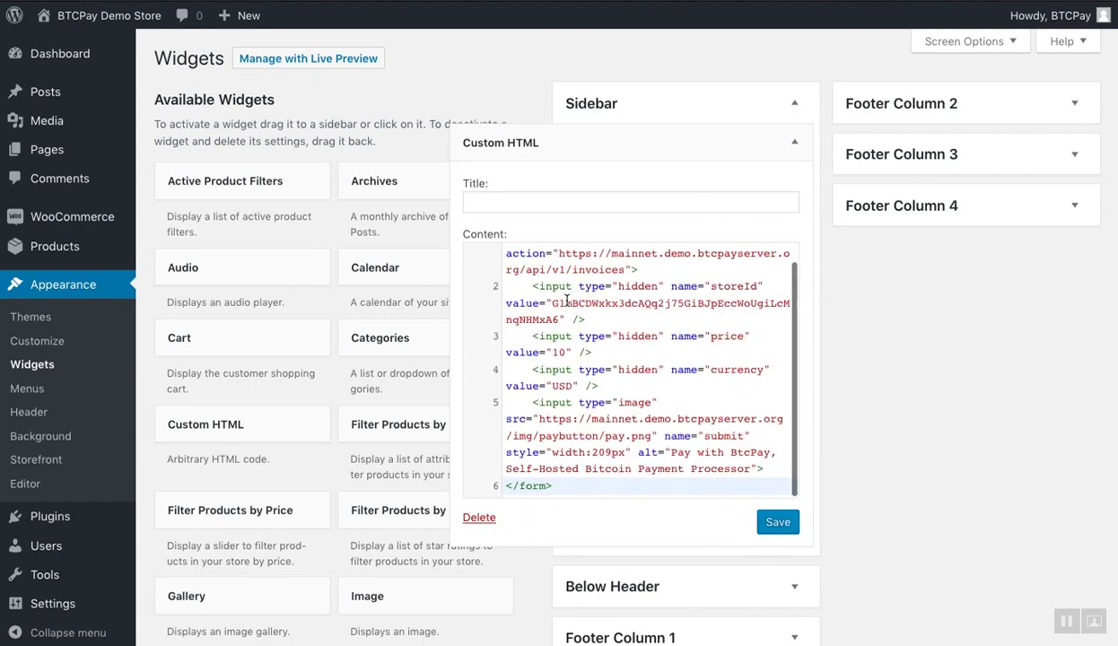
pyautogui.scroll(1, 576, 320)
# Title the widget 'Support me by donating Bitcoin!' and save it
pyautogui.click(524, 204)
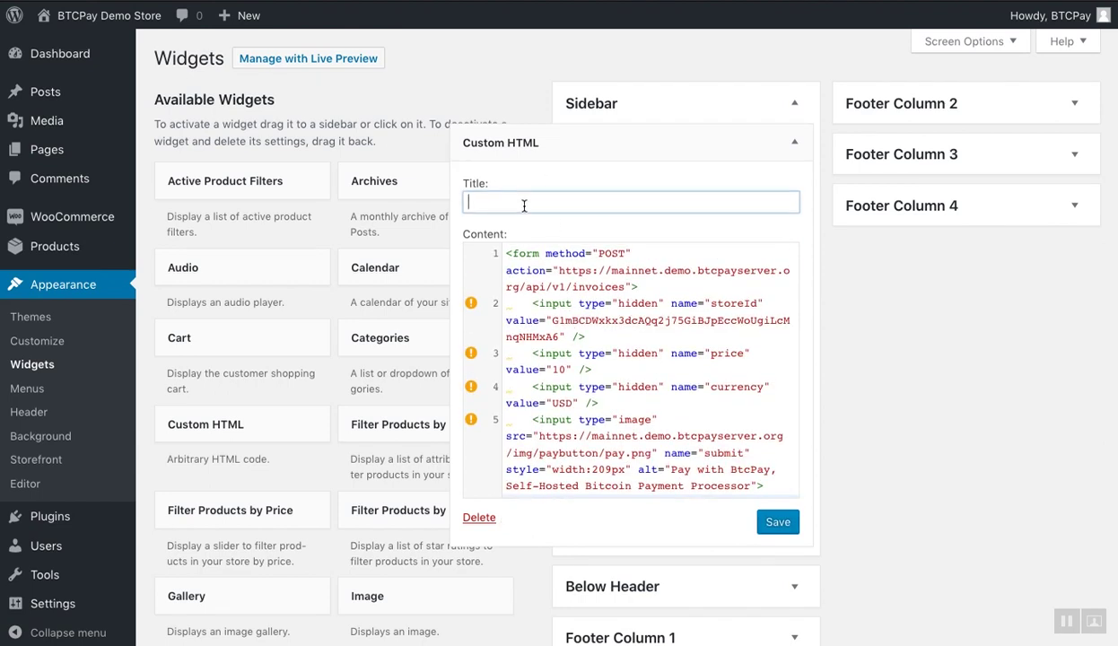
pyautogui.press('BackSpace')
pyautogui.press('BackSpace')
pyautogui.write('Support me by donating Bitcoin!')
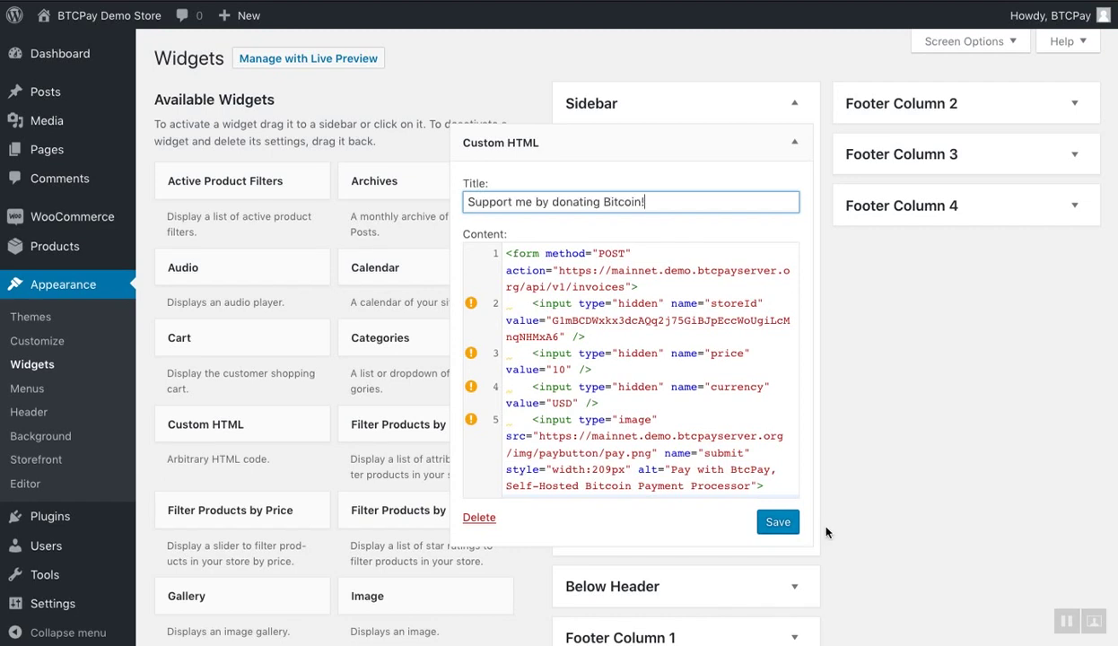
pyautogui.click(777, 524)
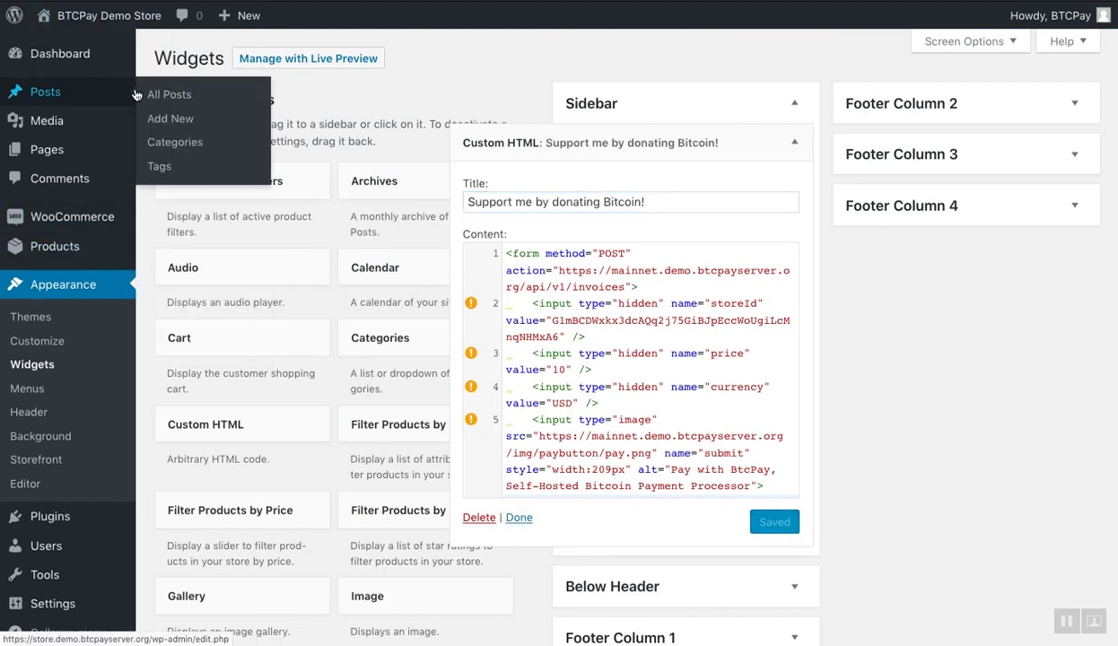
# View the published 'Hello world!' post and try its sidebar Pay with BTCPay button
pyautogui.click(179, 93)
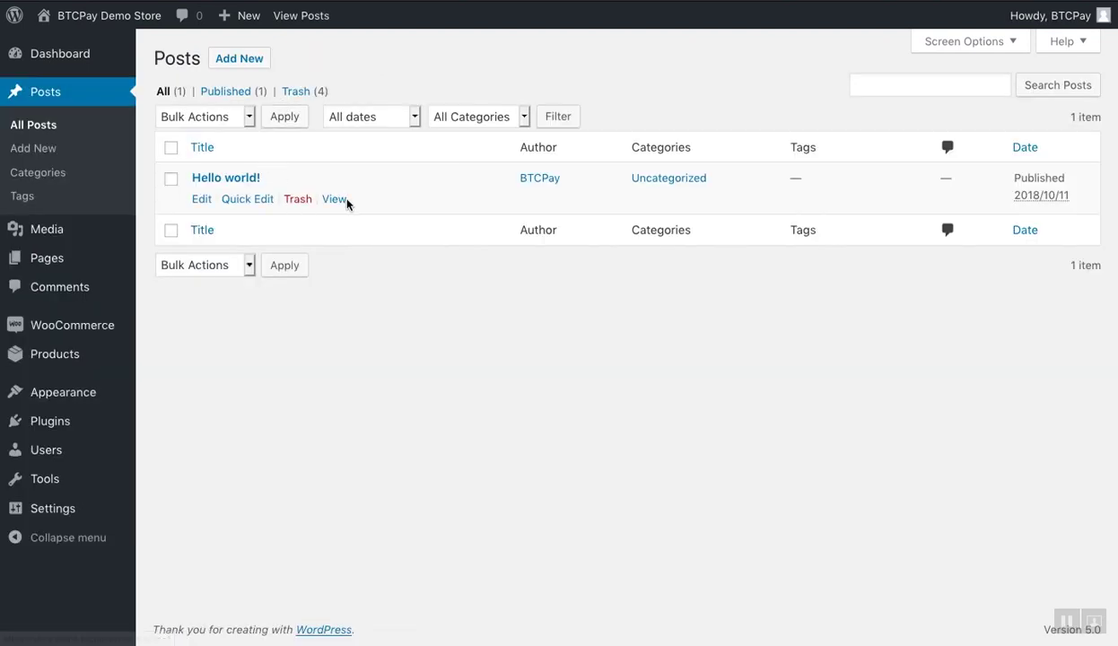
pyautogui.click(333, 199)
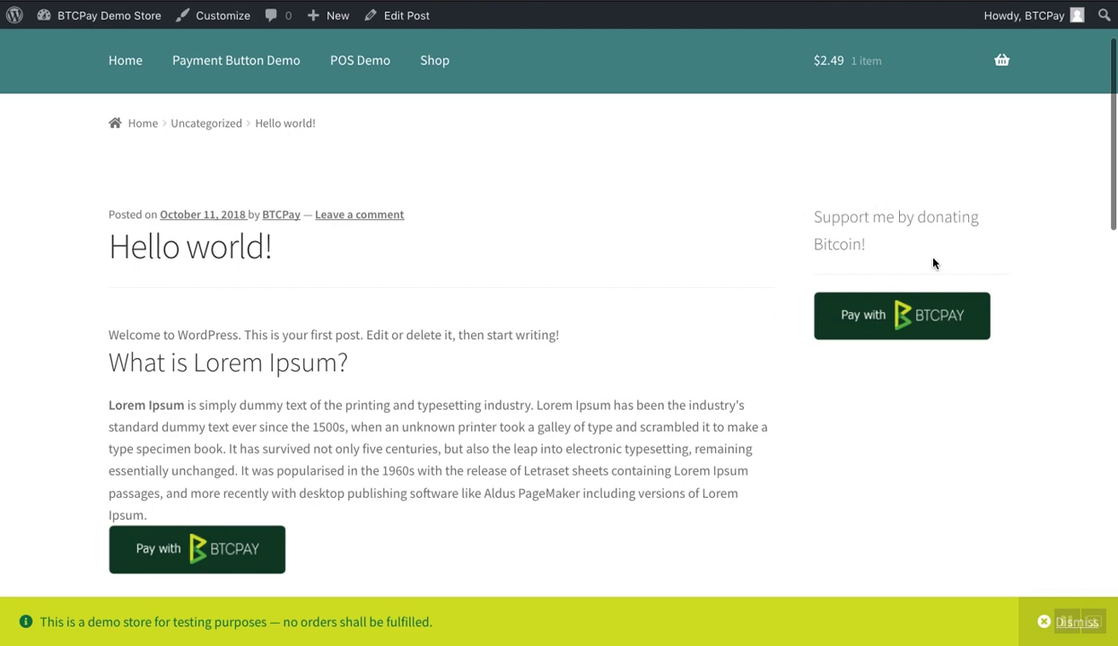
pyautogui.scroll(-15, 825, 421)
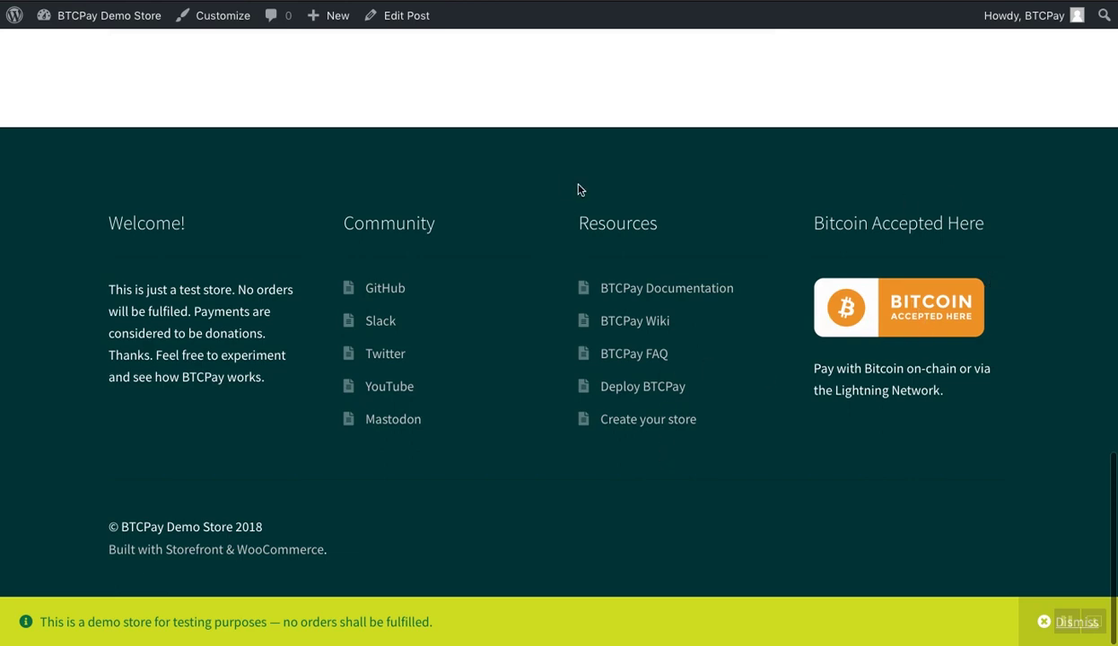
pyautogui.scroll(15, 579, 190)
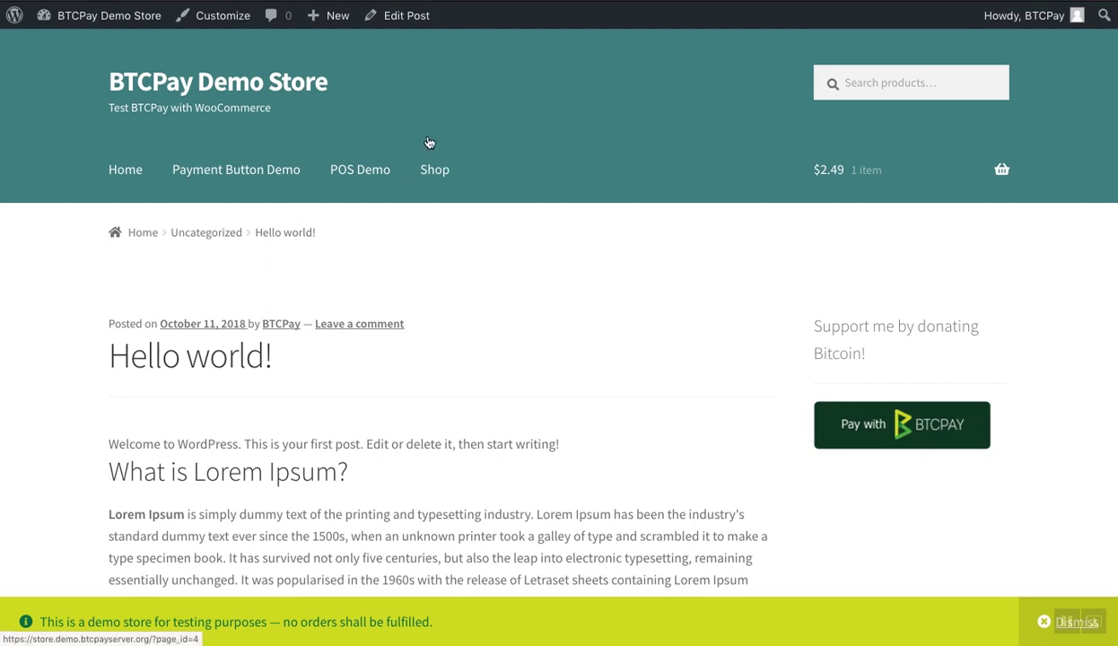
pyautogui.click(873, 427)
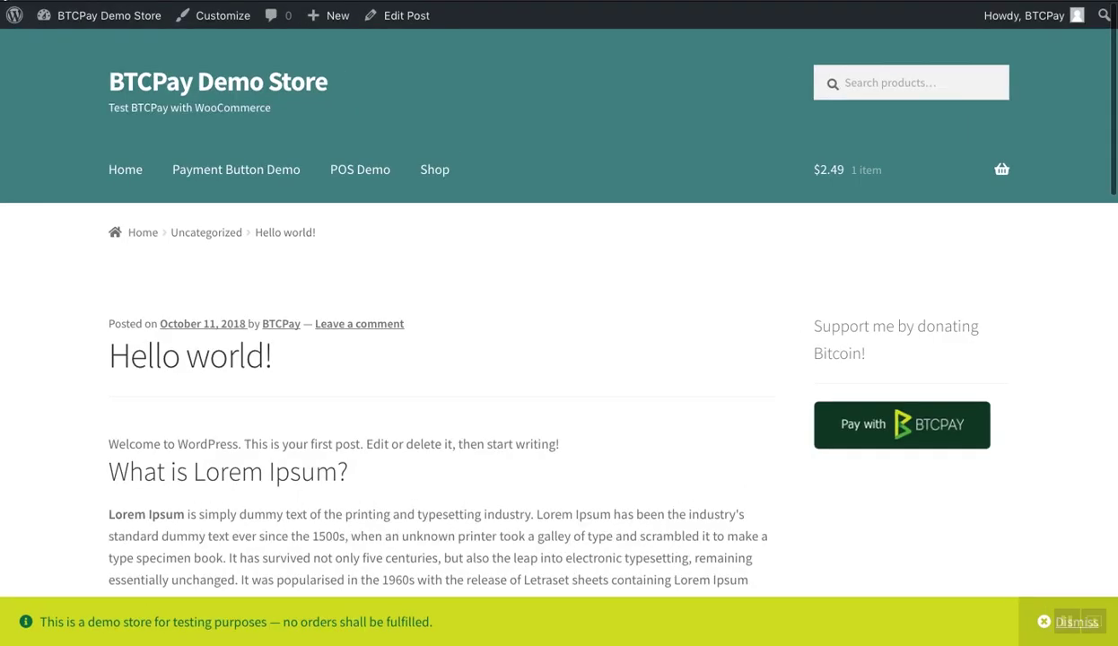
pyautogui.moveTo(348, 33)
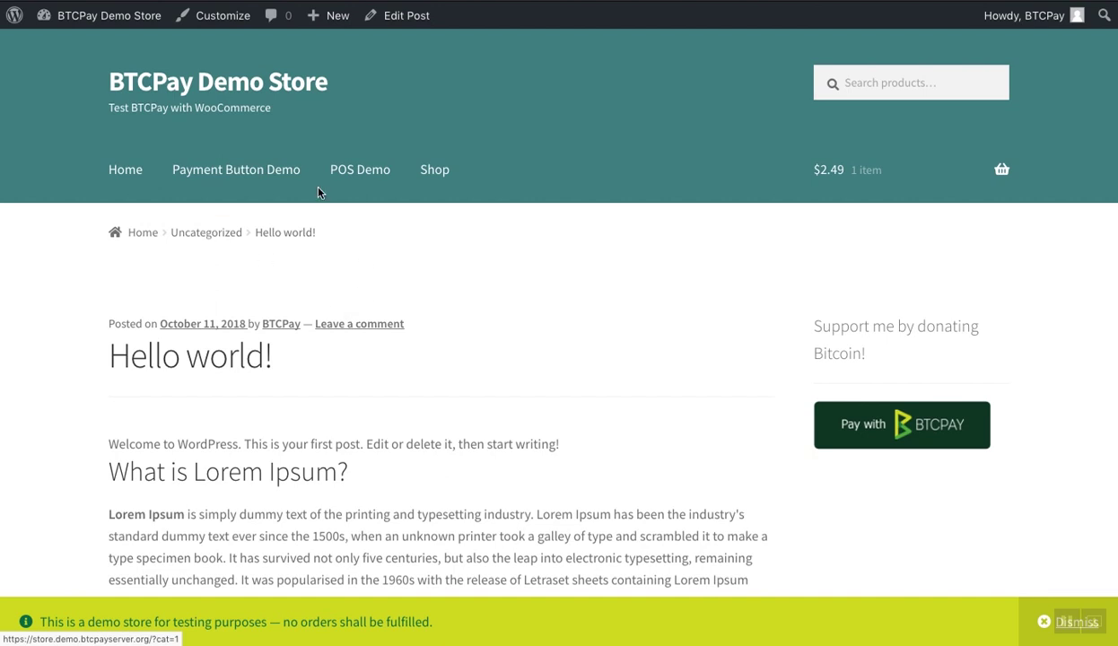
pyautogui.scroll(-1, 428, 148)
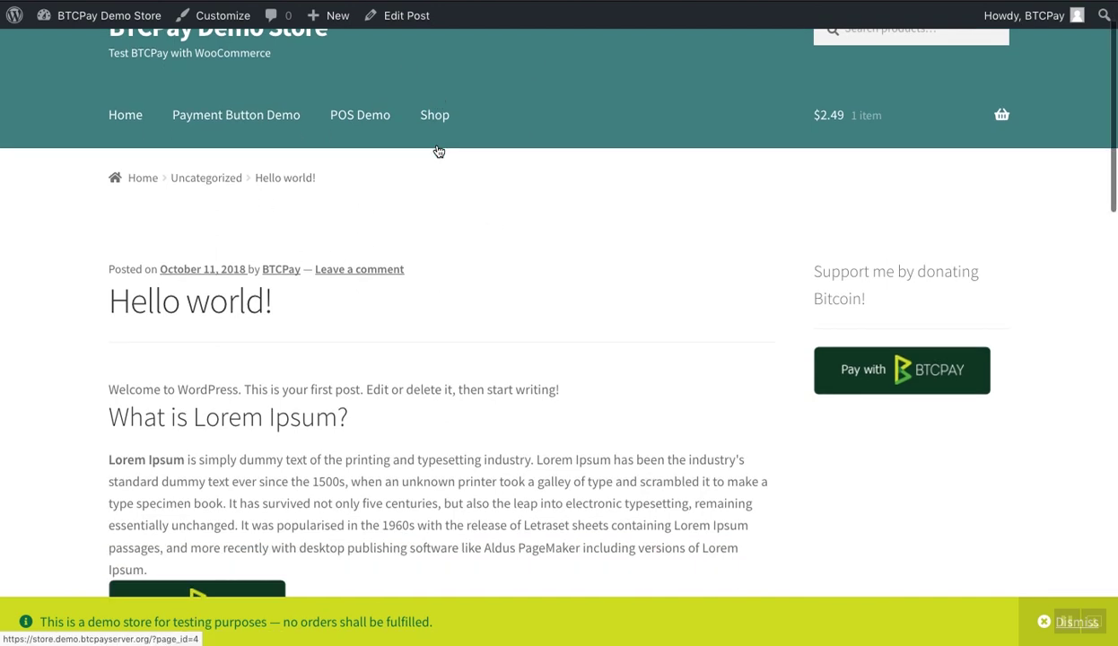